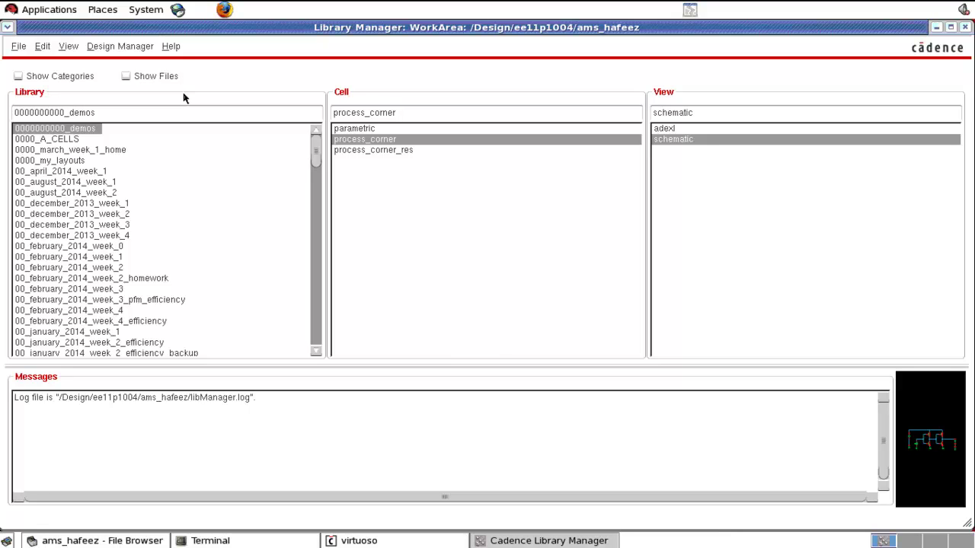
{"action": "left_click", "coordinate": [20, 48]}
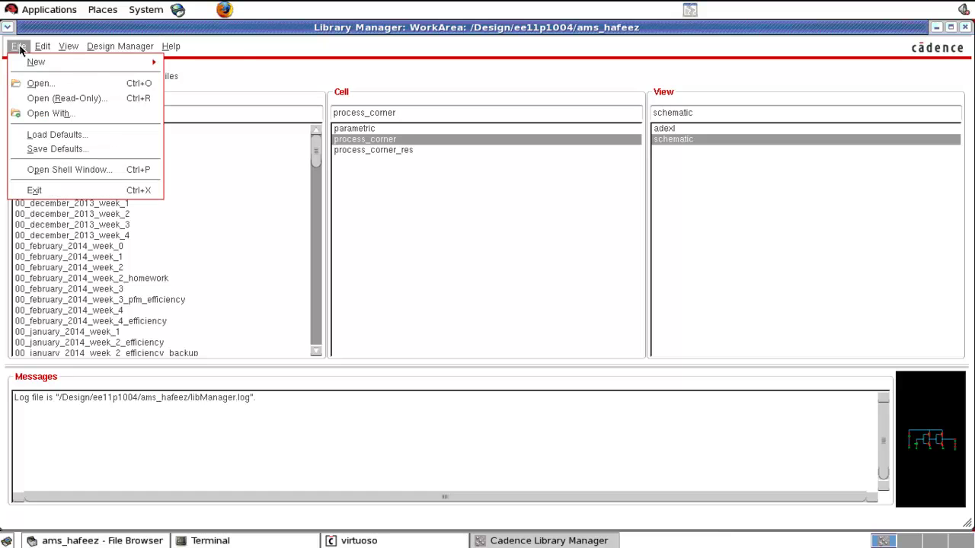
{"action": "mouse_move", "coordinate": [22, 67]}
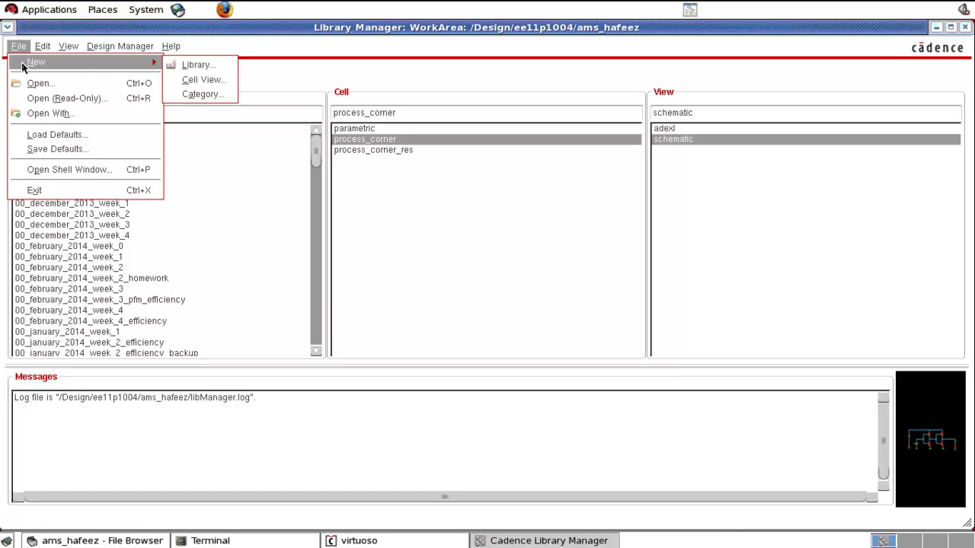
{"action": "left_click", "coordinate": [201, 78]}
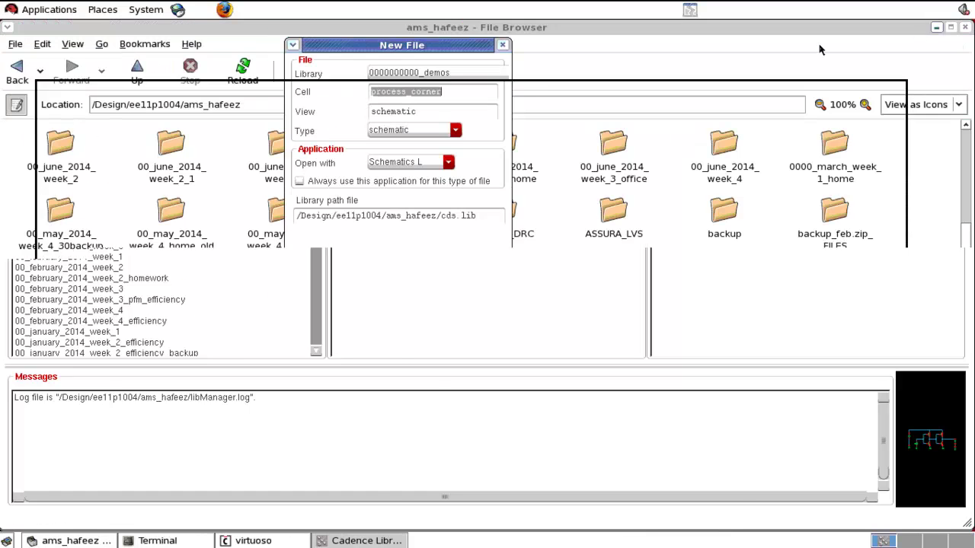
{"action": "type", "text": "nmos_chara"}
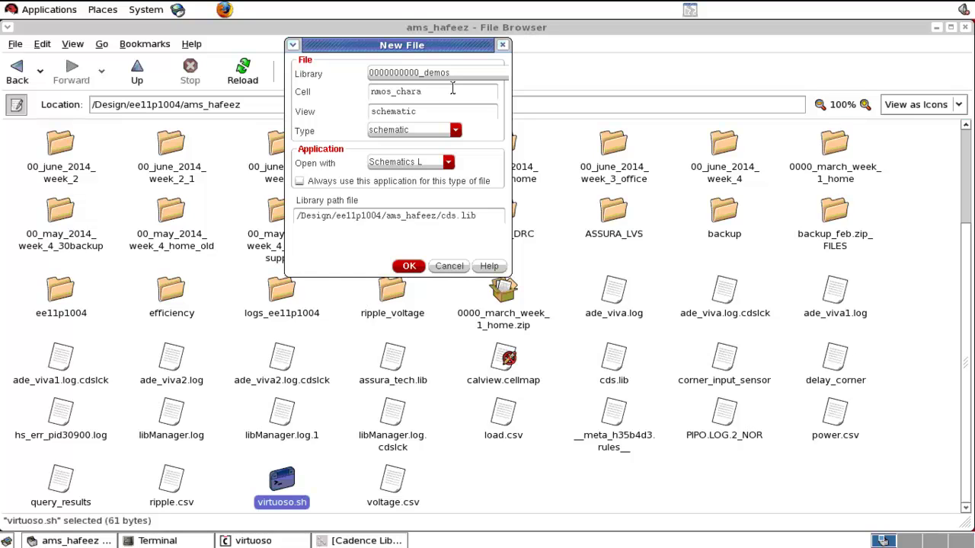
{"action": "key", "text": "Return"}
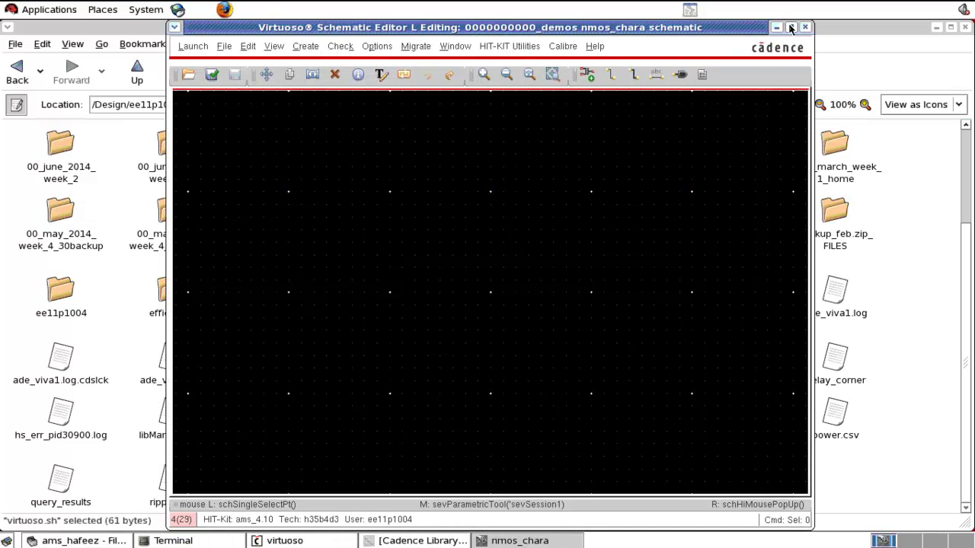
{"action": "left_click", "coordinate": [790, 28]}
Start adding an instance and choose the nmos4 symbol from the PRIMLIB library's Mosfets LV-C35 category.
{"action": "key", "text": "i"}
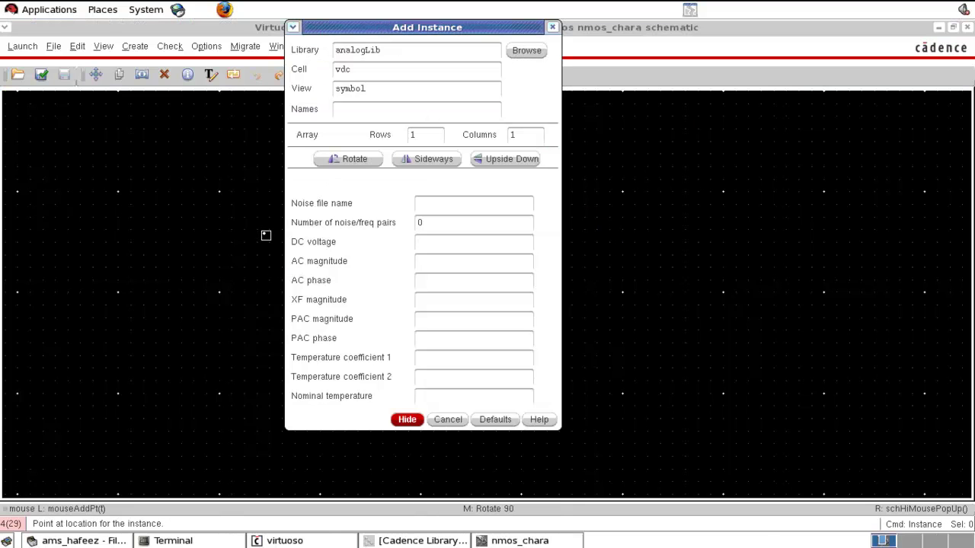
{"action": "scroll", "coordinate": [133, 340], "scroll_direction": "down", "scroll_amount": 5}
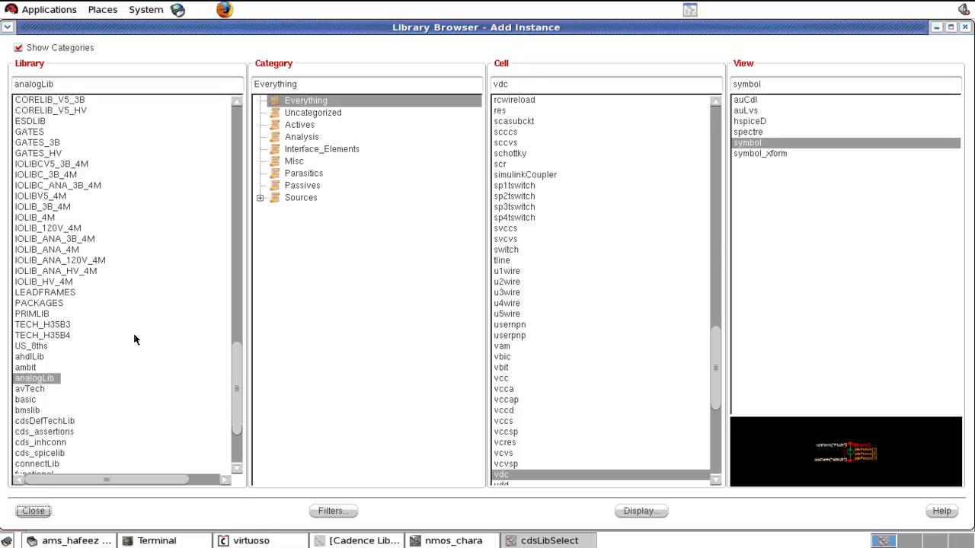
{"action": "scroll", "coordinate": [133, 339], "scroll_direction": "down", "scroll_amount": 1}
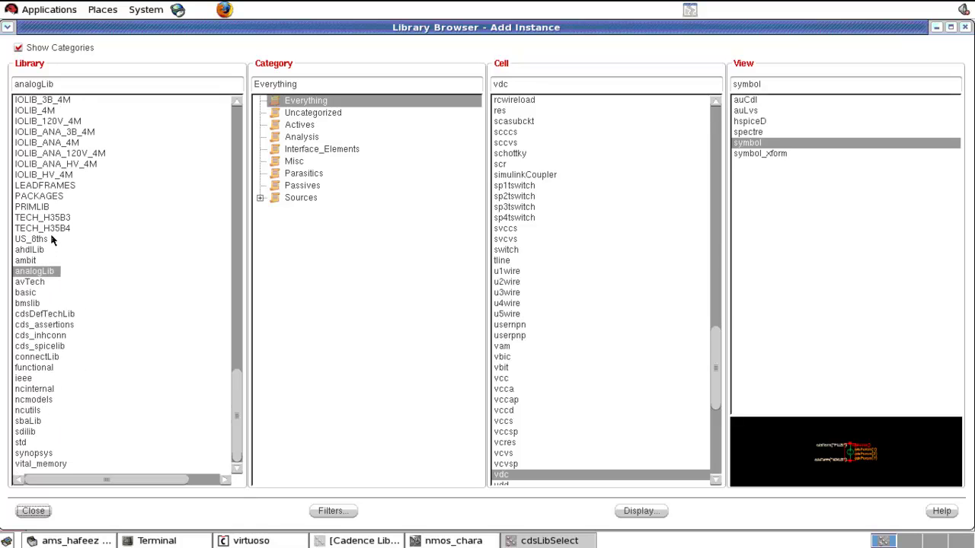
{"action": "left_click", "coordinate": [47, 207]}
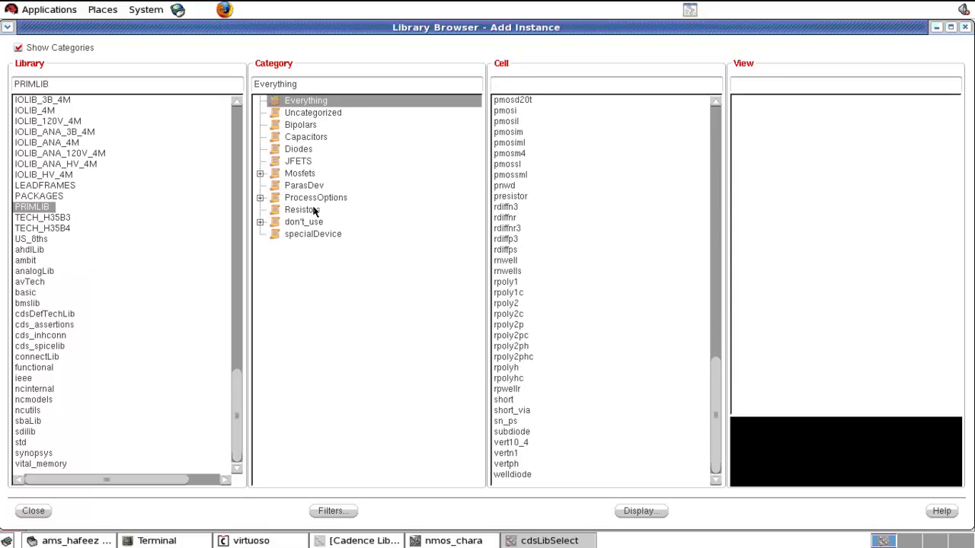
{"action": "left_click", "coordinate": [260, 173]}
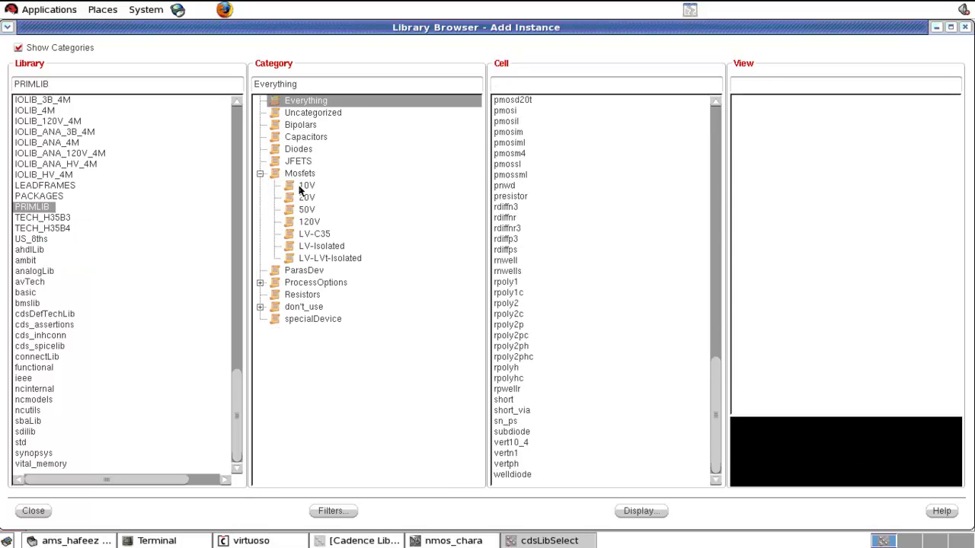
{"action": "left_click", "coordinate": [317, 236]}
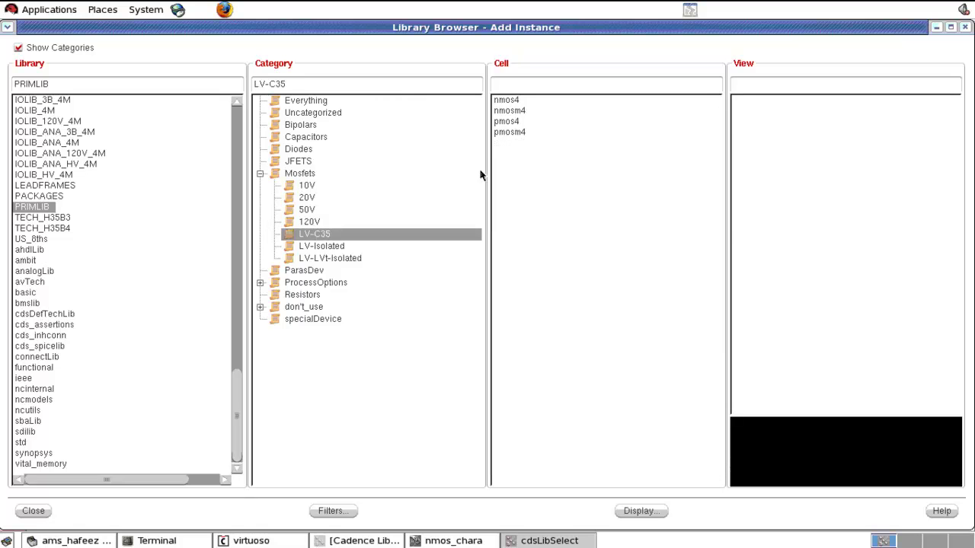
{"action": "left_click", "coordinate": [523, 102]}
{"action": "left_click", "coordinate": [47, 512]}
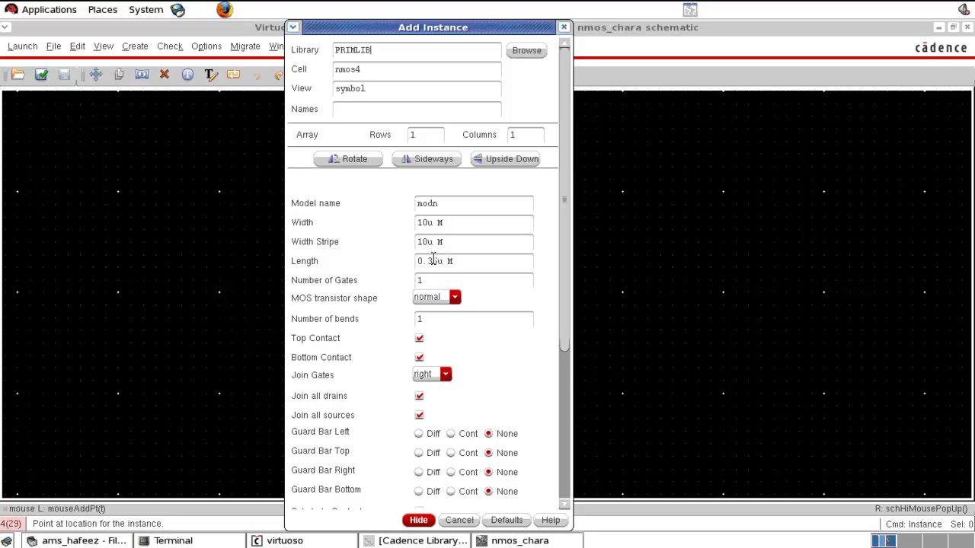
Set the transistor's width to 5u and length to 1u, and place one near the middle of the sheet.
{"action": "left_click_drag", "start_coordinate": [430, 223], "coordinate": [397, 224]}
{"action": "type", "text": "2"}
{"action": "left_click", "coordinate": [473, 262]}
{"action": "left_click_drag", "start_coordinate": [439, 261], "coordinate": [362, 262]}
{"action": "type", "text": "1"}
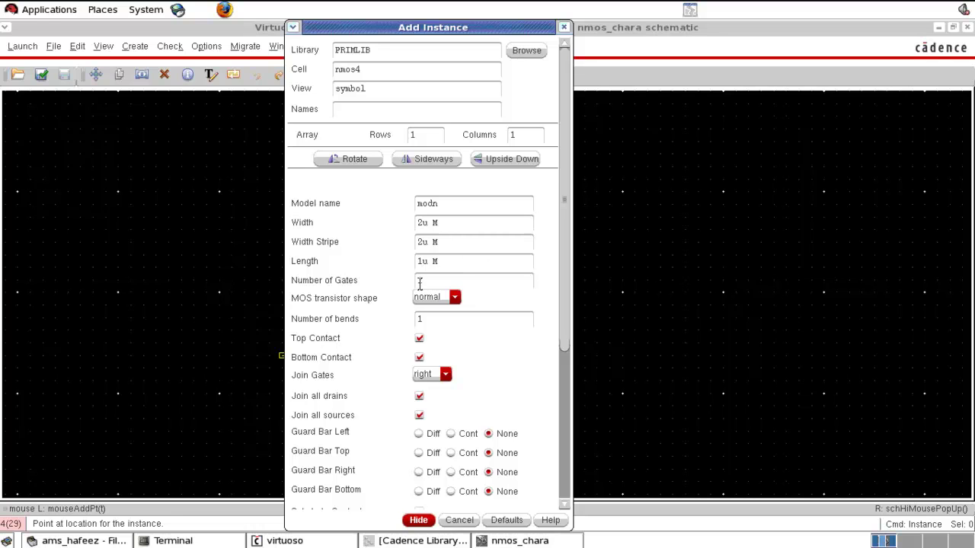
{"action": "left_click_drag", "start_coordinate": [423, 221], "coordinate": [363, 224]}
{"action": "type", "text": "5"}
{"action": "left_click", "coordinate": [431, 523]}
{"action": "left_click", "coordinate": [508, 306]}
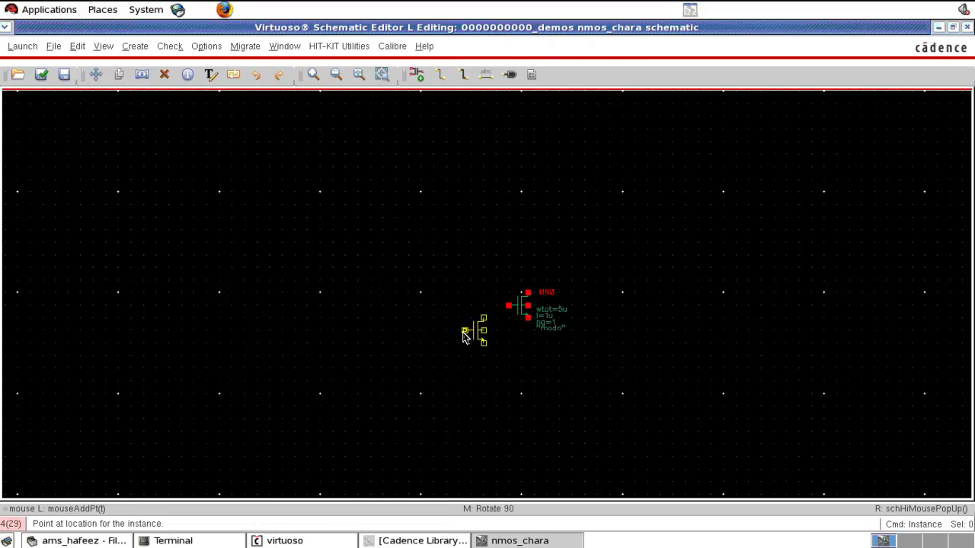
{"action": "key", "text": "Escape"}
Start adding another instance and choose the vdc symbol from analogLib.
{"action": "key", "text": "i"}
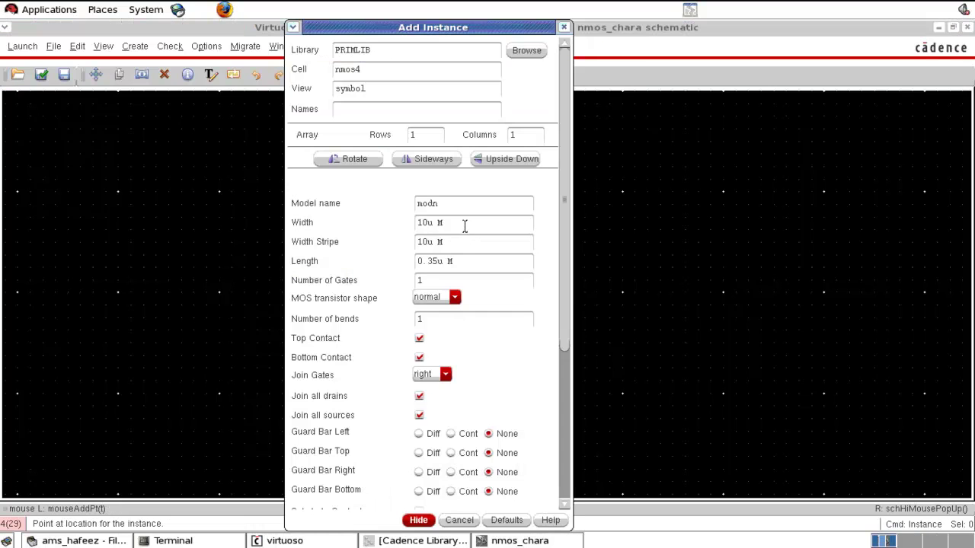
{"action": "left_click", "coordinate": [525, 51]}
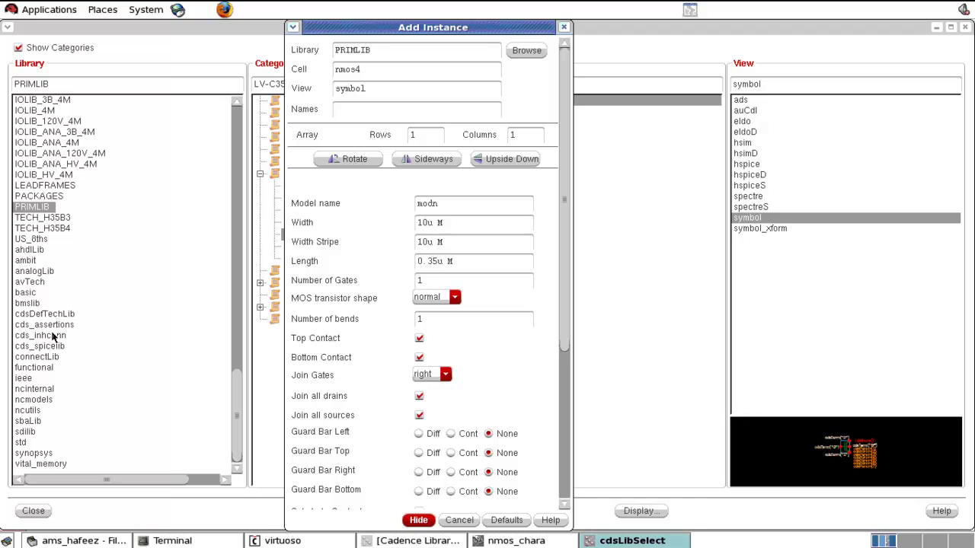
{"action": "left_click", "coordinate": [34, 271]}
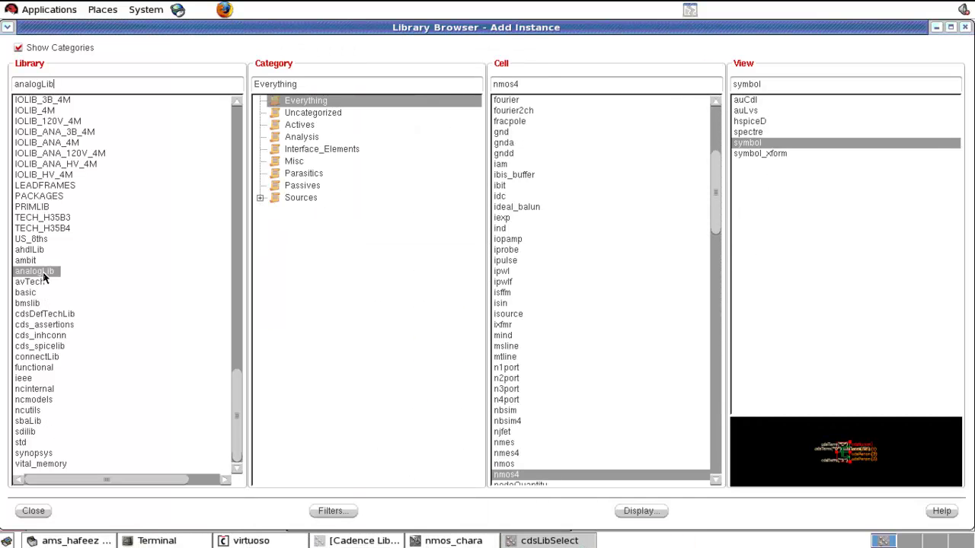
{"action": "double_click", "coordinate": [583, 82]}
{"action": "type", "text": "vdc"}
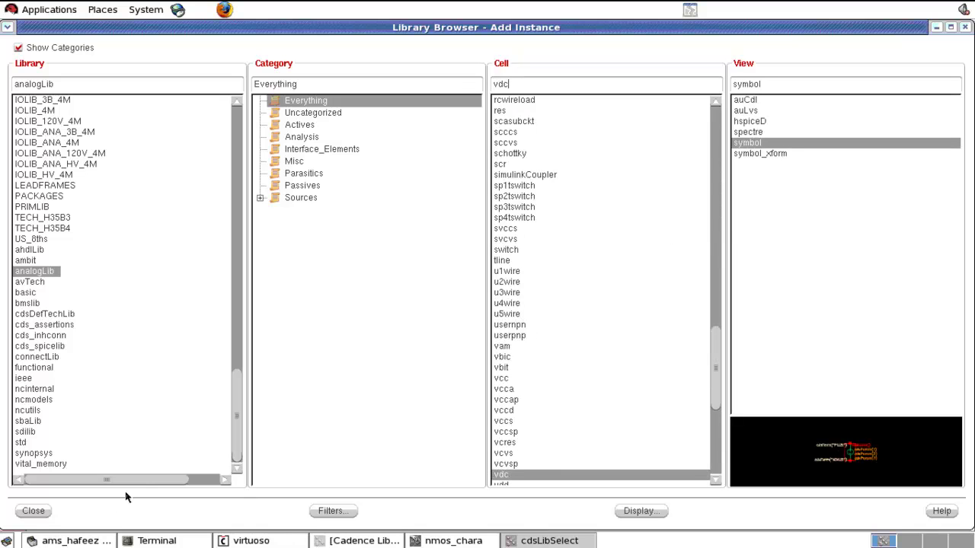
{"action": "left_click", "coordinate": [34, 510]}
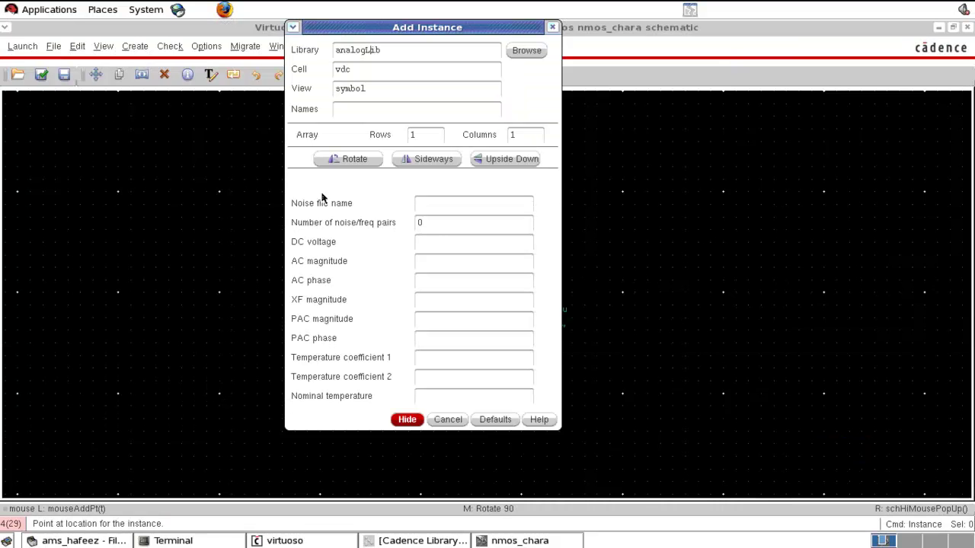
Set the source's DC voltage to 3.3 V and place one to the right and one to the lower left of the transistor.
{"action": "left_click", "coordinate": [435, 245]}
{"action": "type", "text": "3.3 V"}
{"action": "left_click", "coordinate": [406, 419]}
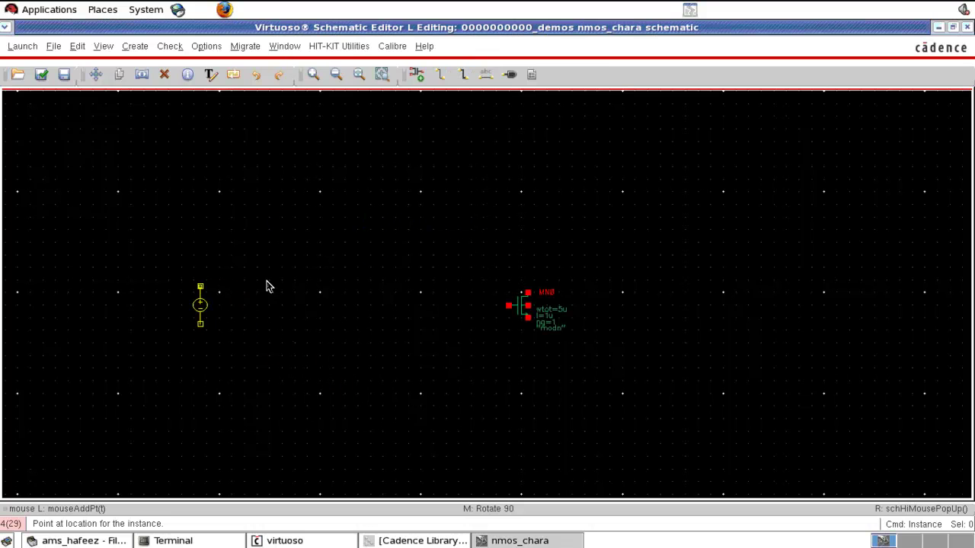
{"action": "left_click", "coordinate": [723, 281]}
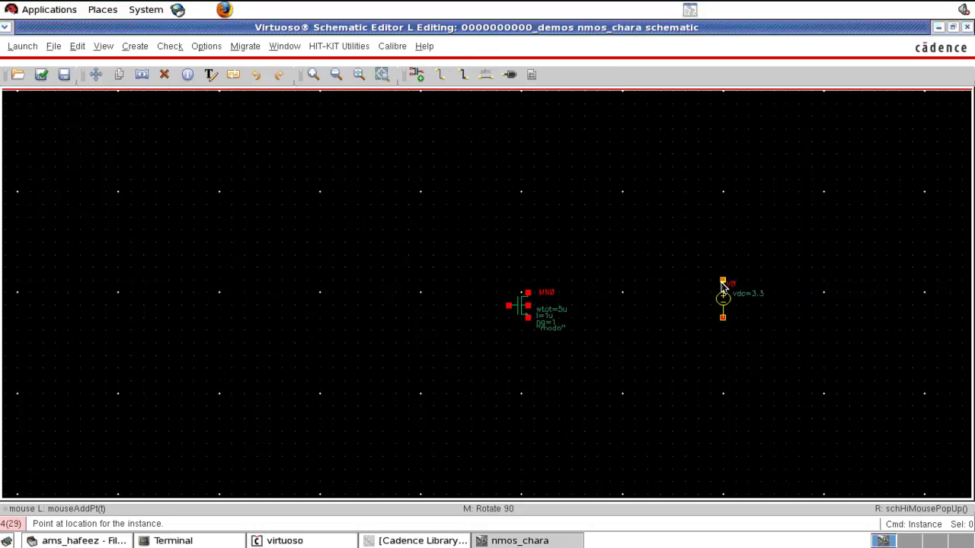
{"action": "left_click", "coordinate": [395, 332]}
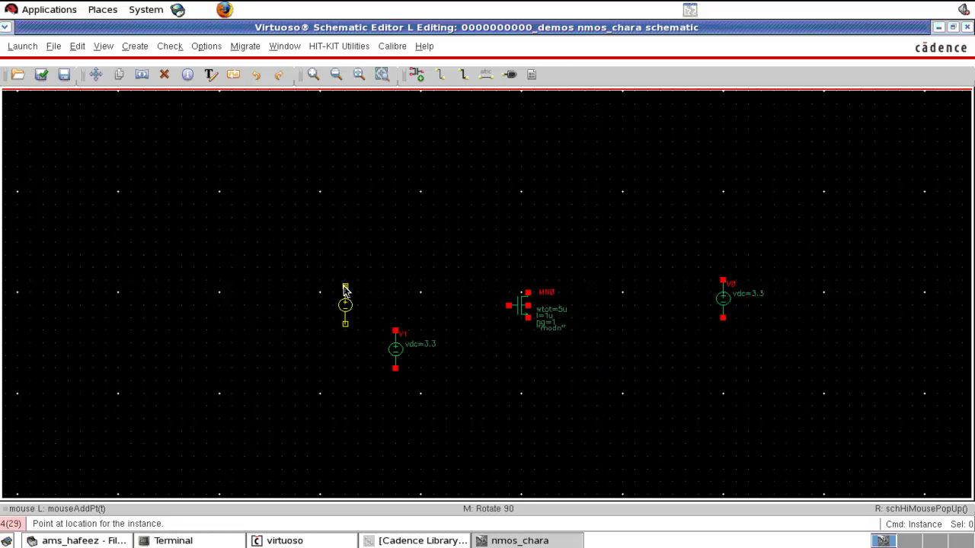
Place a gnd symbol at the transistor's source terminal and move it down so a wire connects them.
{"action": "key", "text": "F3"}
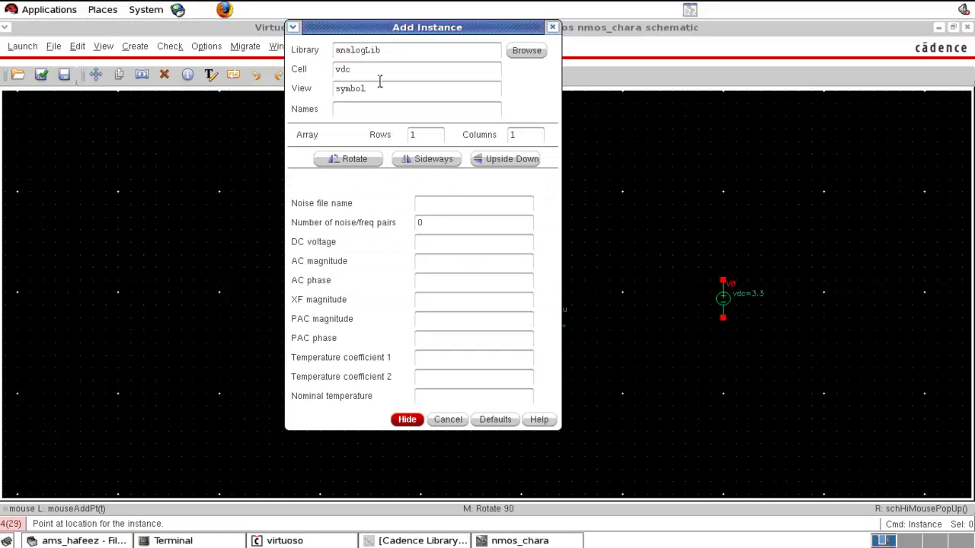
{"action": "type", "text": "gnd"}
{"action": "left_click", "coordinate": [408, 181]}
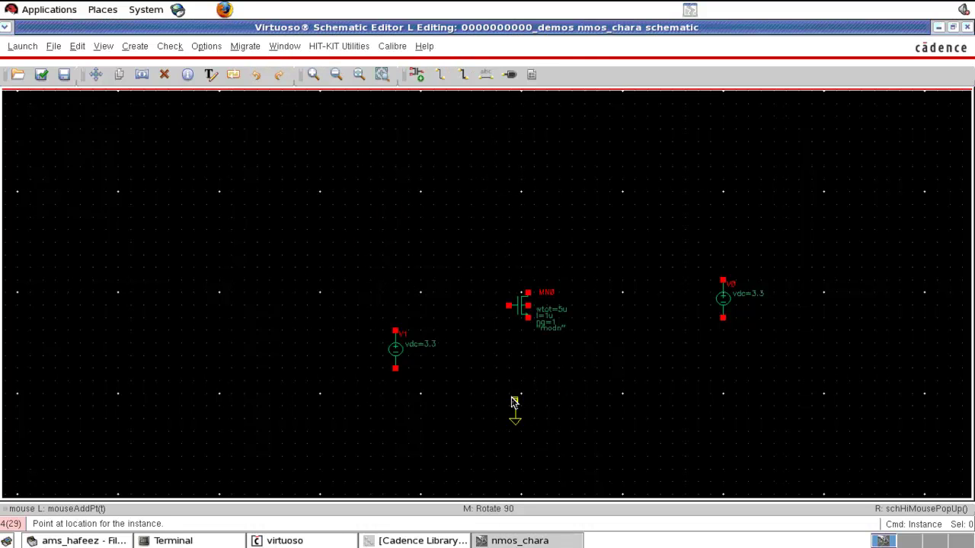
{"action": "left_click", "coordinate": [529, 324]}
{"action": "key", "text": "Escape"}
{"action": "left_click_drag", "start_coordinate": [527, 339], "coordinate": [528, 404]}
Wire the transistor's bulk terminal around its right side to the source-to-ground wire.
{"action": "key", "text": "w"}
{"action": "left_click", "coordinate": [528, 309]}
{"action": "key", "text": "Escape"}
{"action": "key", "text": "w"}
{"action": "left_click", "coordinate": [528, 308]}
{"action": "left_click", "coordinate": [571, 312]}
{"action": "left_click", "coordinate": [528, 363]}
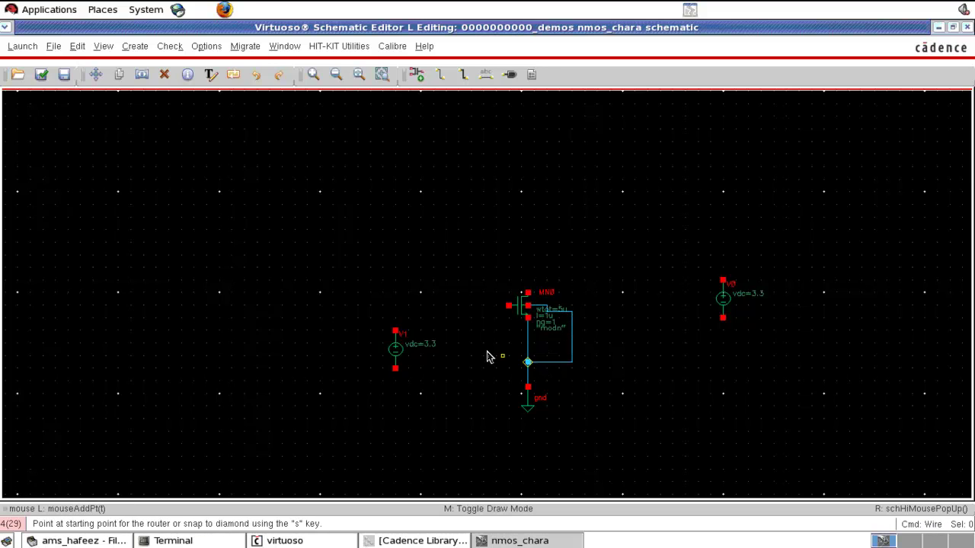
Wire the drain to the right voltage source's positive terminal and the gate to the left source's positive terminal.
{"action": "left_click", "coordinate": [529, 294]}
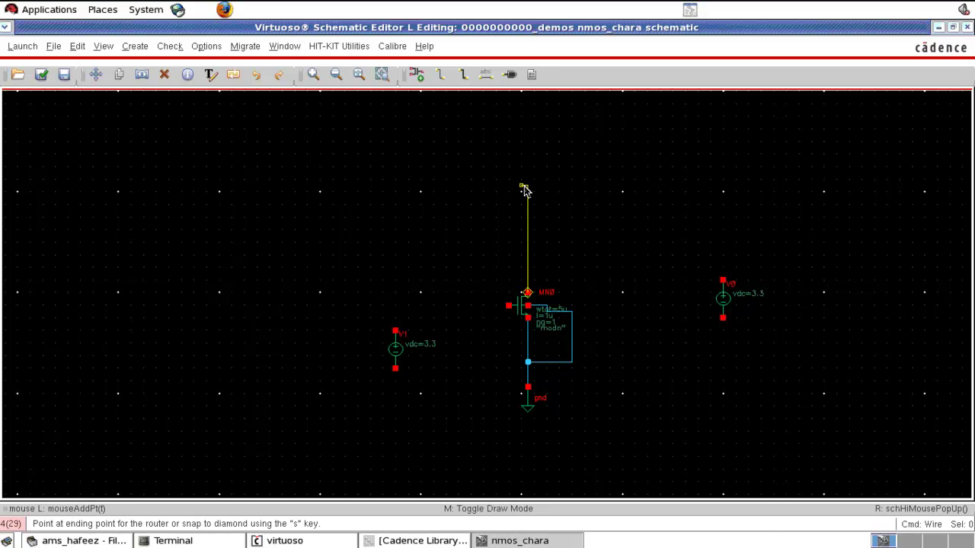
{"action": "left_click", "coordinate": [527, 186]}
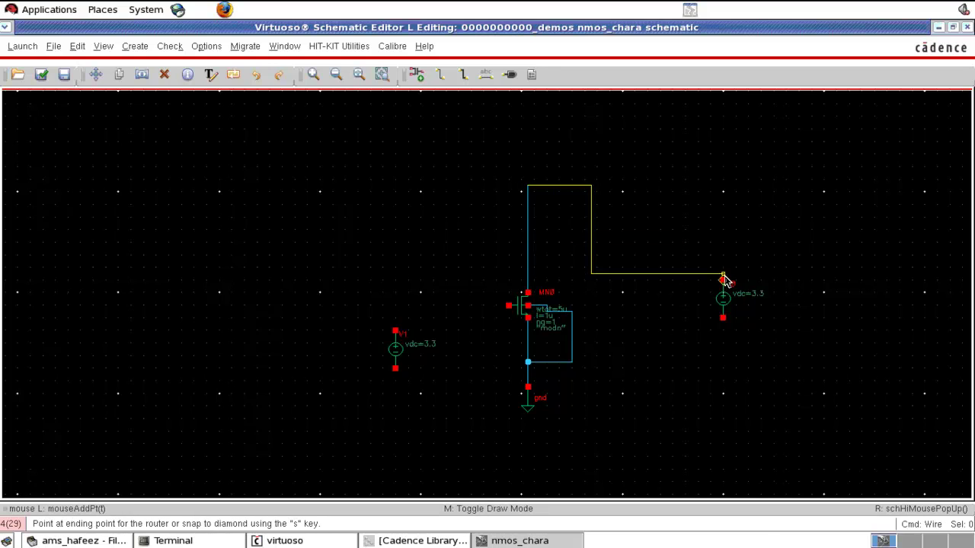
{"action": "left_click", "coordinate": [723, 282]}
{"action": "left_click", "coordinate": [511, 306]}
{"action": "left_click", "coordinate": [397, 332]}
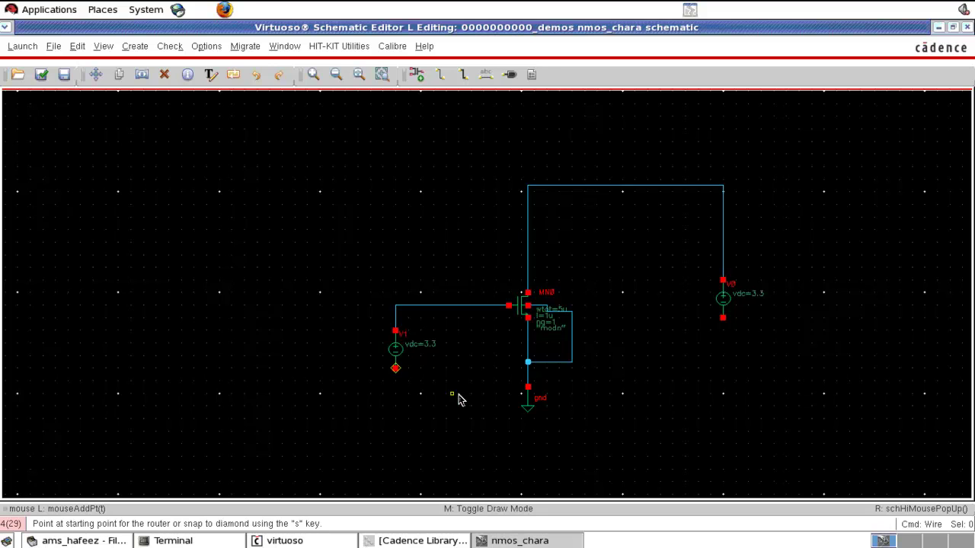
Copy the gnd symbol onto the negative terminals of both voltage sources.
{"action": "key", "text": "Escape"}
{"action": "key", "text": "c"}
{"action": "left_click", "coordinate": [527, 405]}
{"action": "left_click", "coordinate": [397, 391]}
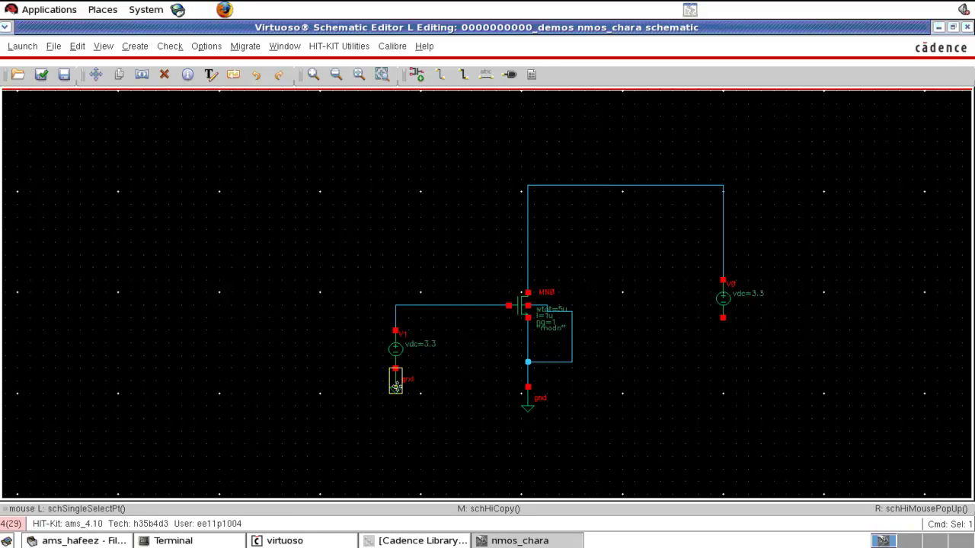
{"action": "left_click", "coordinate": [398, 391]}
{"action": "left_click", "coordinate": [724, 340]}
{"action": "key", "text": "Escape"}
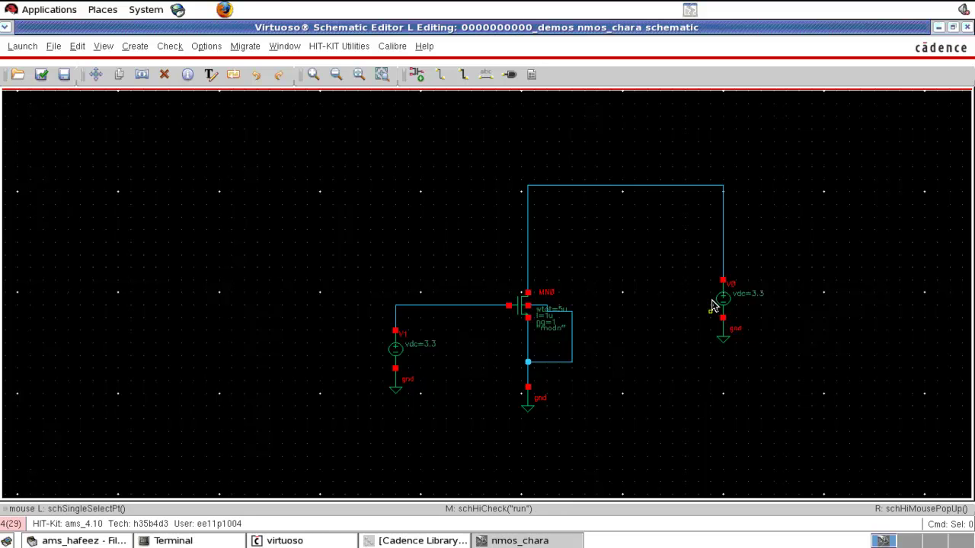
Rename the drain-side voltage source instance as V_DS.
{"action": "key", "text": "q"}
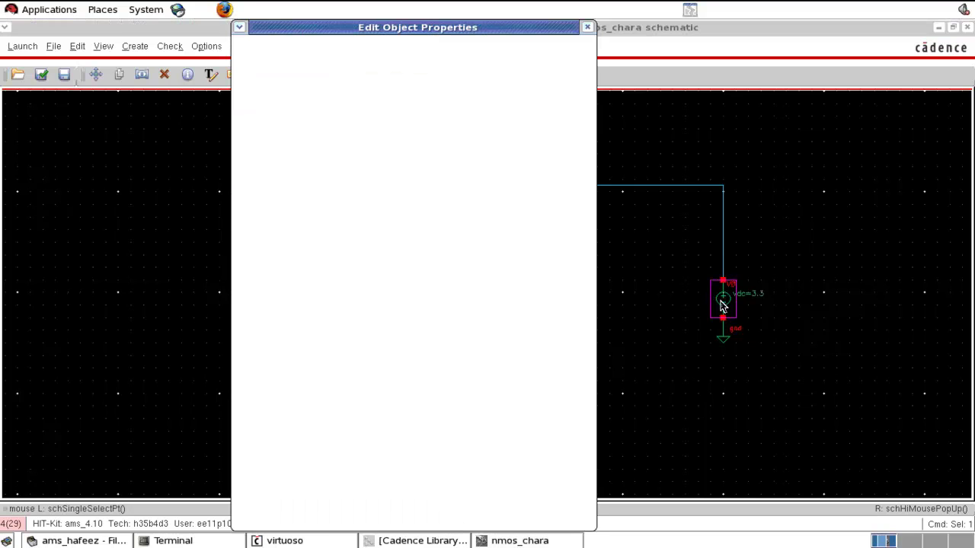
{"action": "left_click_drag", "start_coordinate": [356, 204], "coordinate": [417, 206]}
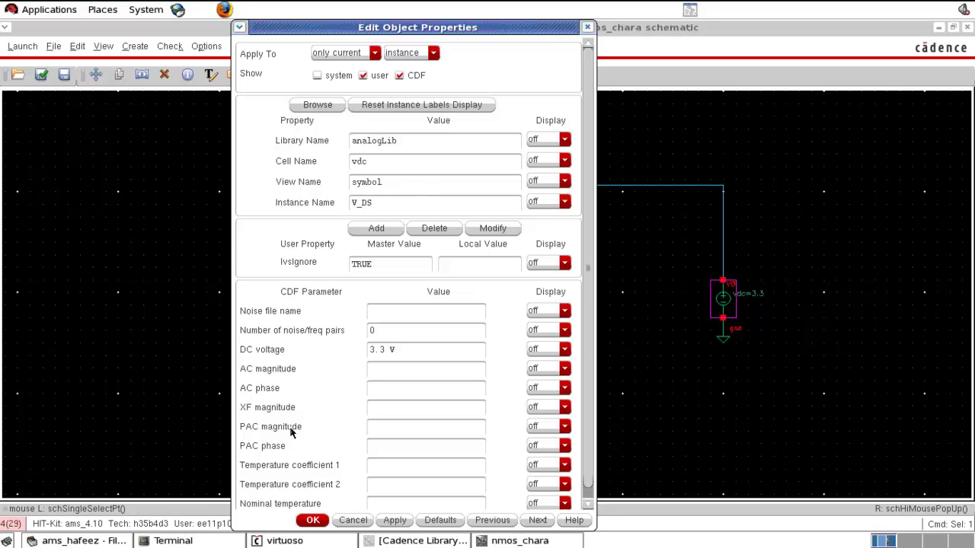
{"action": "left_click", "coordinate": [311, 520]}
Rename the gate-side voltage source instance as V_GS, and check and save the schematic.
{"action": "left_click", "coordinate": [395, 361]}
{"action": "middle_click", "coordinate": [395, 360]}
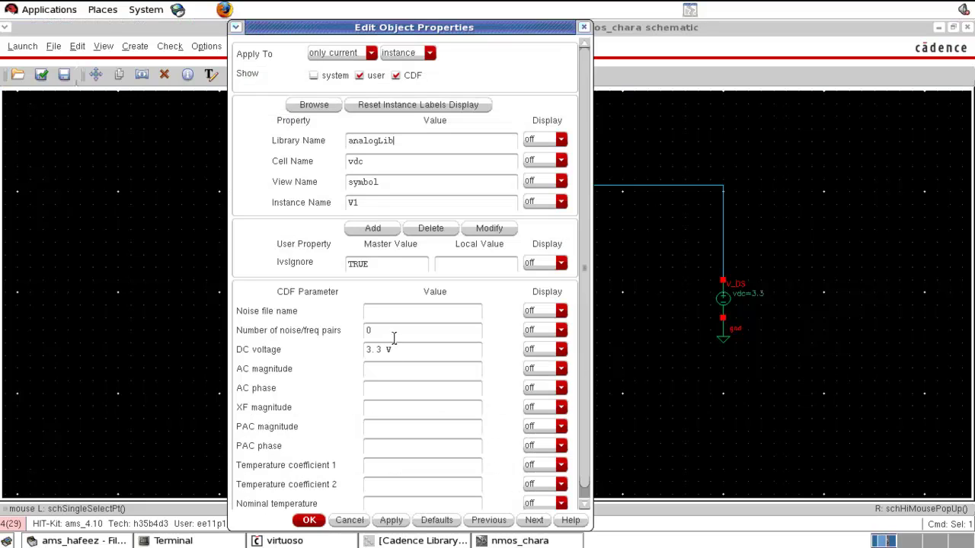
{"action": "left_click", "coordinate": [375, 202]}
{"action": "left_click", "coordinate": [308, 520]}
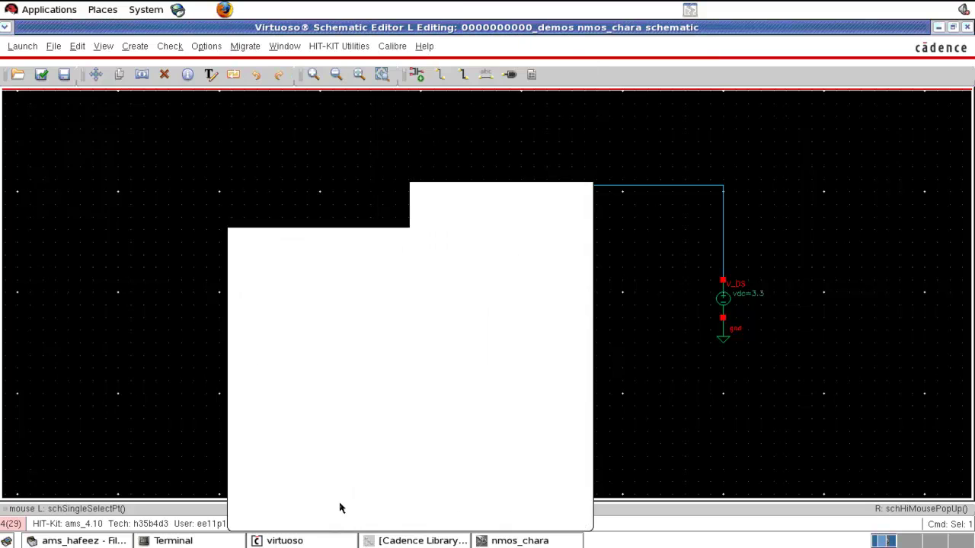
{"action": "left_click", "coordinate": [648, 417]}
{"action": "key", "text": "shift+x"}
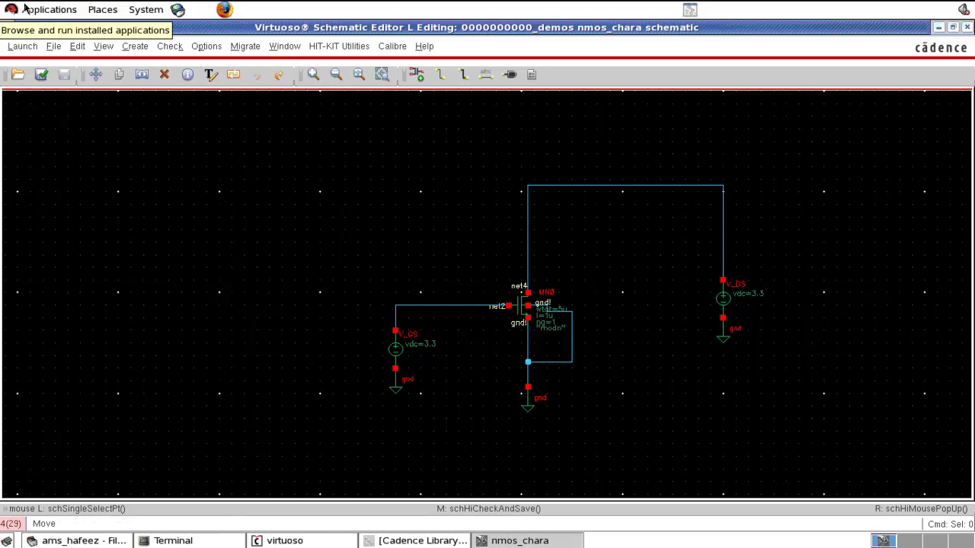
Open the Analog Design Environment (ADE L) for the NMOS schematic and choose a dc analysis.
{"action": "left_click", "coordinate": [23, 45]}
{"action": "left_click", "coordinate": [35, 68]}
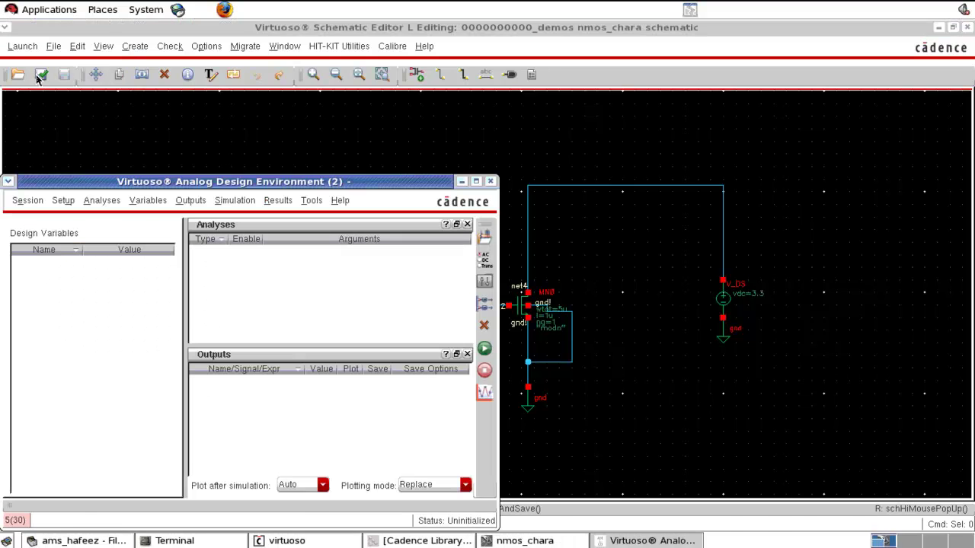
{"action": "left_click", "coordinate": [484, 261]}
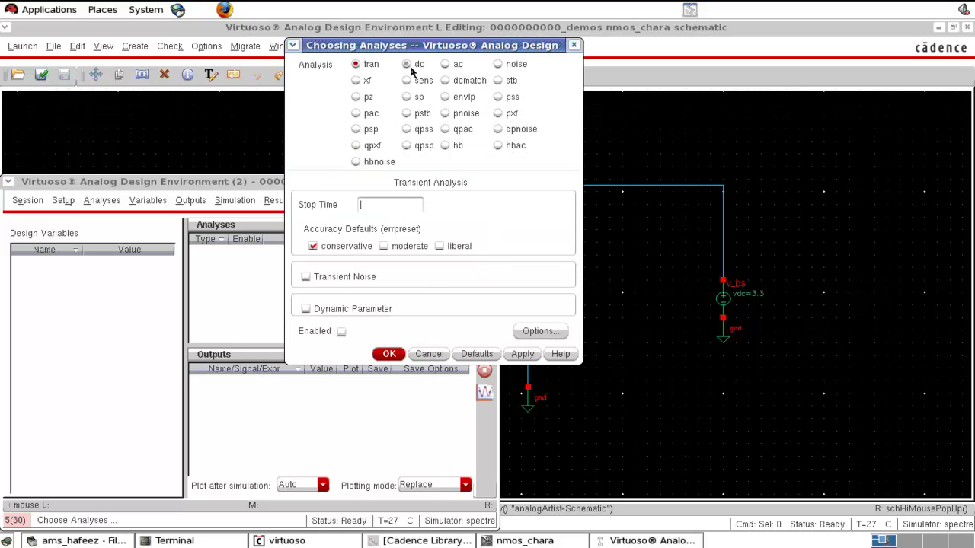
{"action": "left_click", "coordinate": [411, 67]}
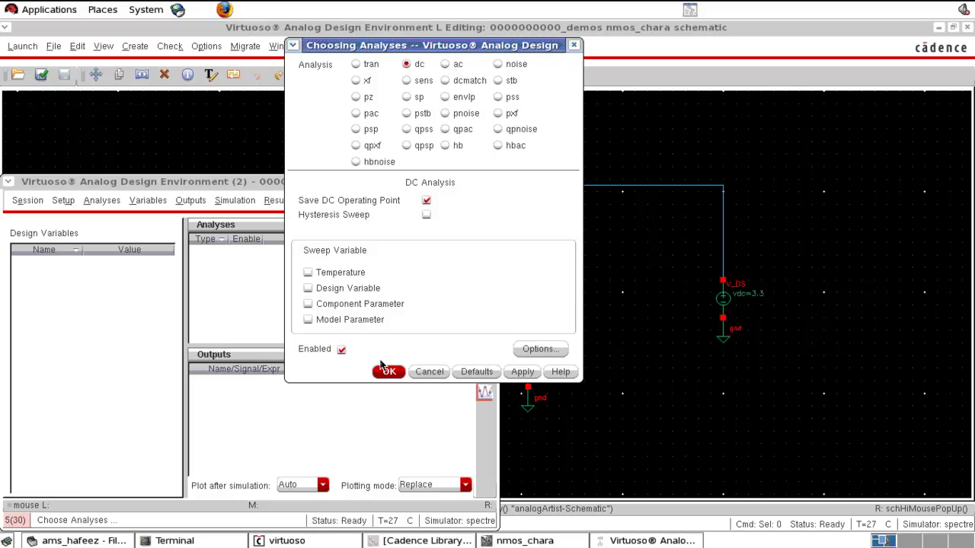
Make the dc analysis sweep a component parameter, using the DC voltage of the gate source V_GS.
{"action": "left_click", "coordinate": [360, 303]}
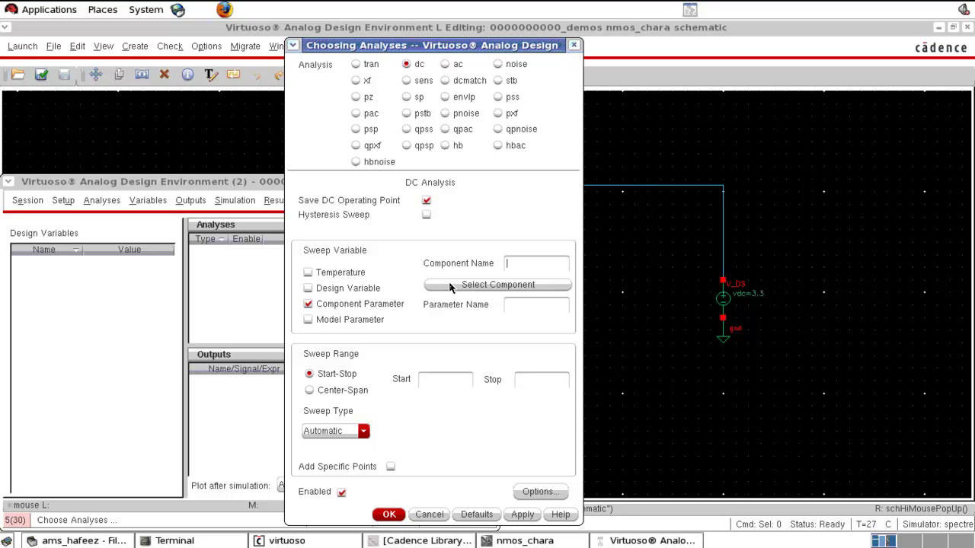
{"action": "left_click", "coordinate": [496, 284]}
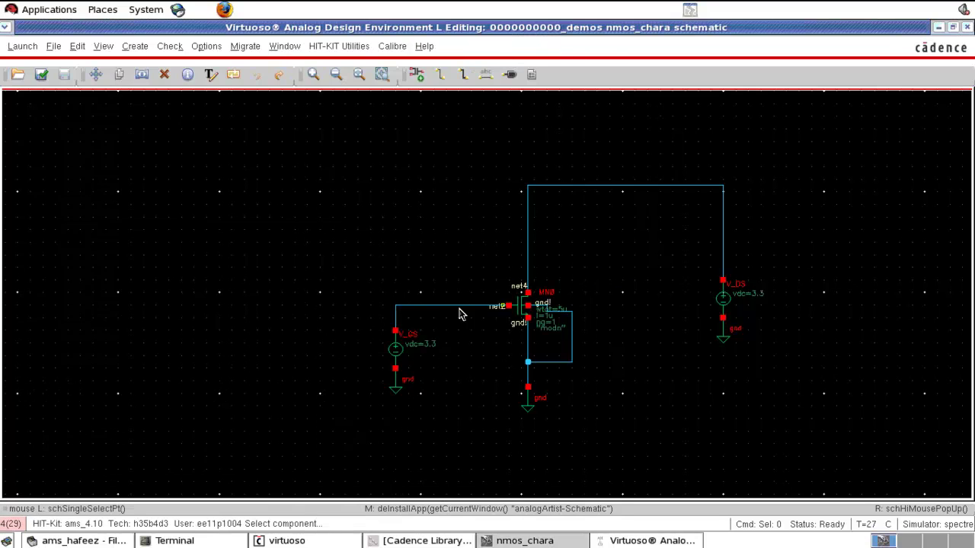
{"action": "left_click", "coordinate": [394, 351]}
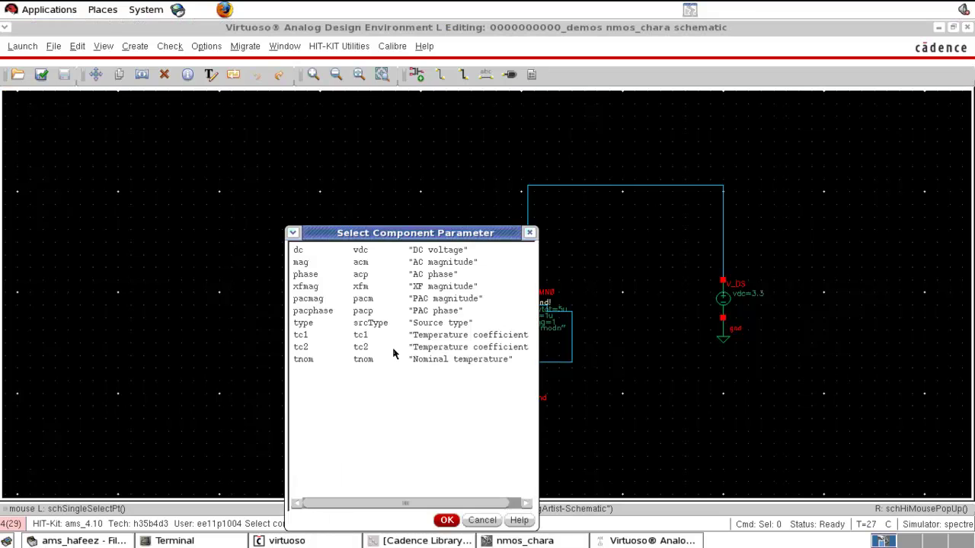
{"action": "left_click", "coordinate": [362, 252]}
{"action": "left_click", "coordinate": [446, 520]}
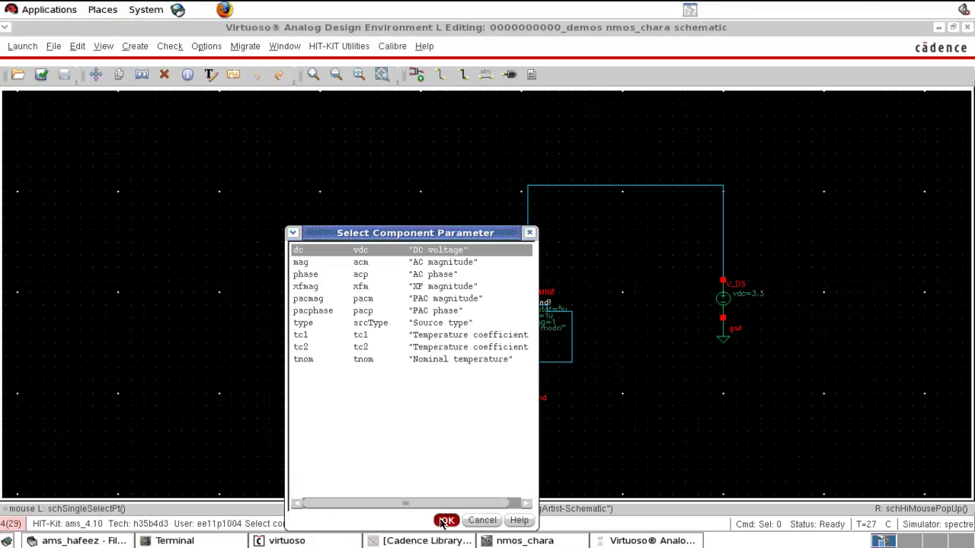
{"action": "left_click", "coordinate": [938, 27]}
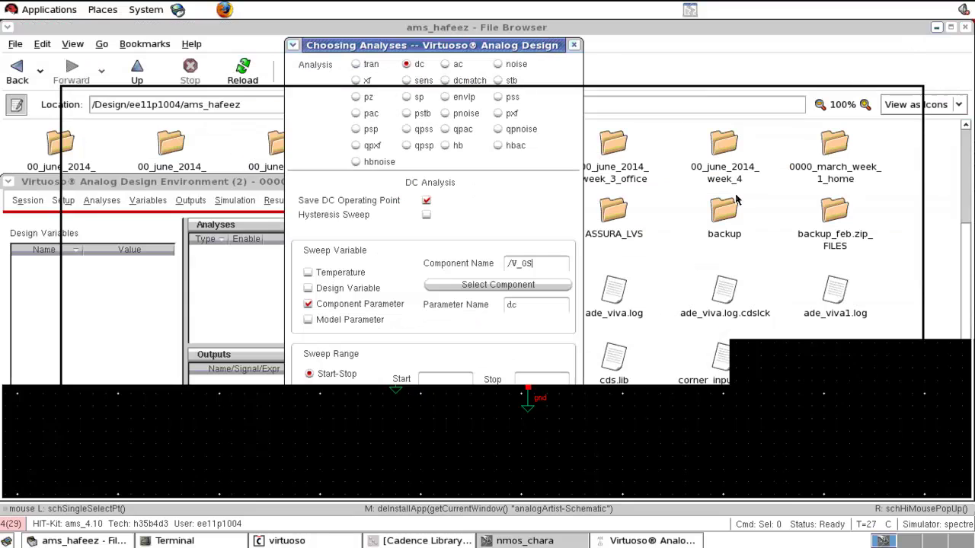
Set the V_GS sweep range from 0 to 3.3 with Automatic sweep type, and confirm the analysis.
{"action": "left_click", "coordinate": [421, 379]}
{"action": "type", "text": "0"}
{"action": "left_click", "coordinate": [546, 381]}
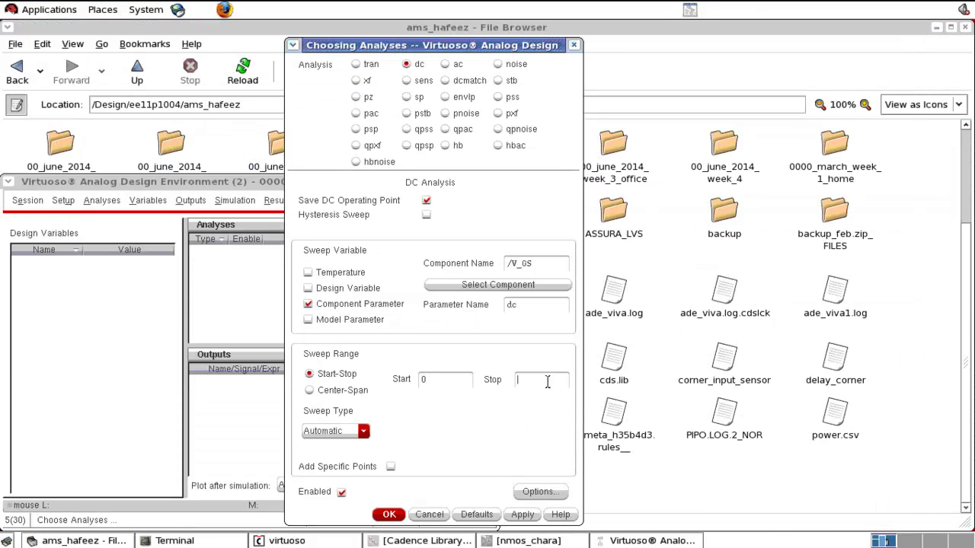
{"action": "type", "text": "3.3"}
{"action": "left_click", "coordinate": [345, 432]}
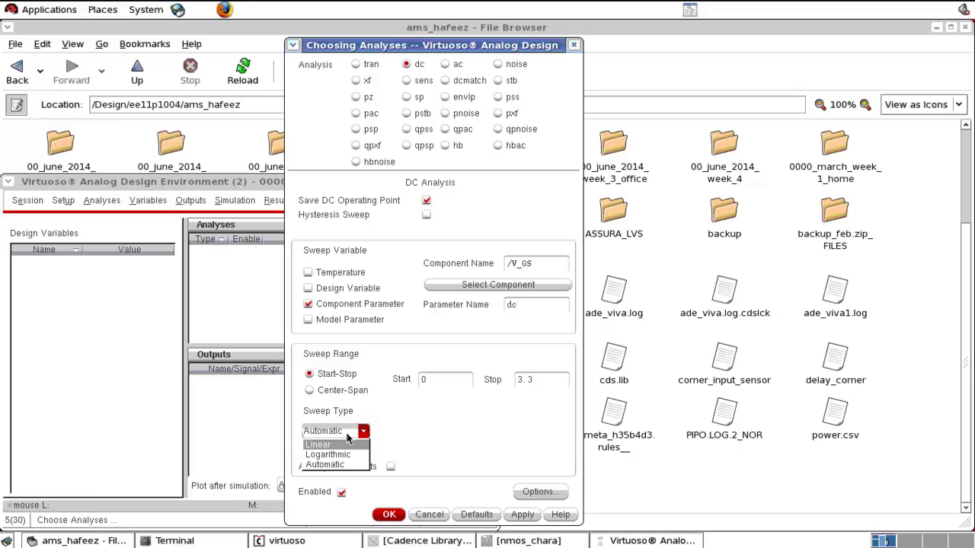
{"action": "left_click", "coordinate": [350, 439]}
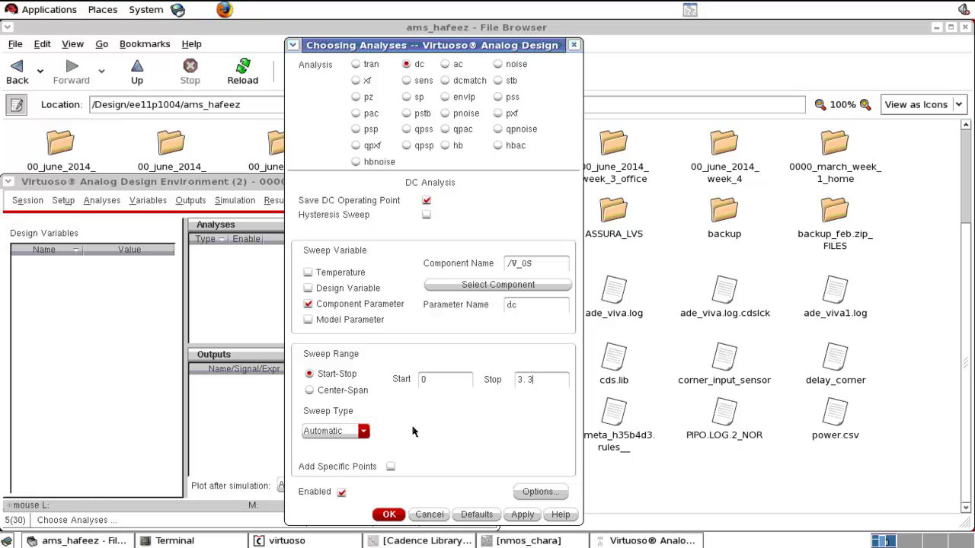
{"action": "left_click", "coordinate": [389, 515]}
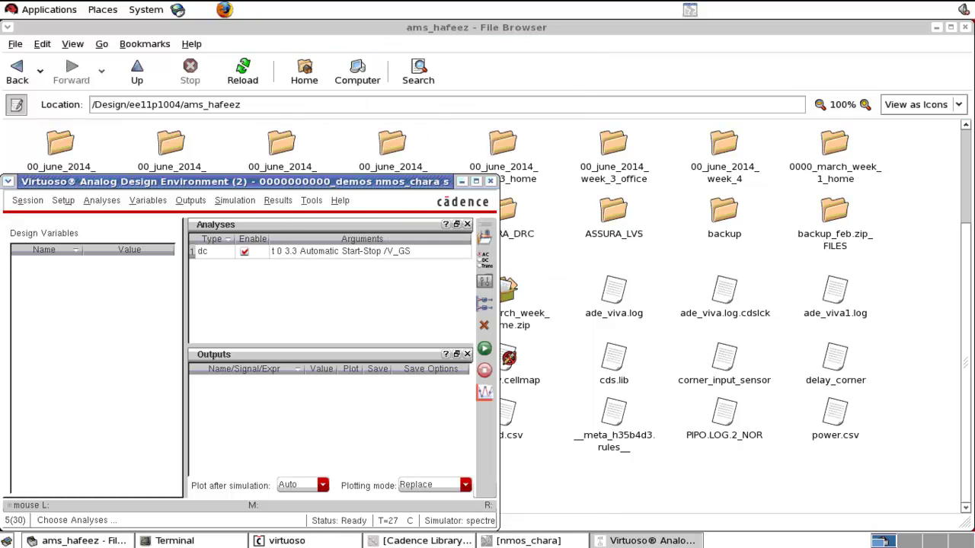
Add the NMOS drain terminal current to the outputs to be plotted by selecting it on the schematic.
{"action": "left_click", "coordinate": [518, 542]}
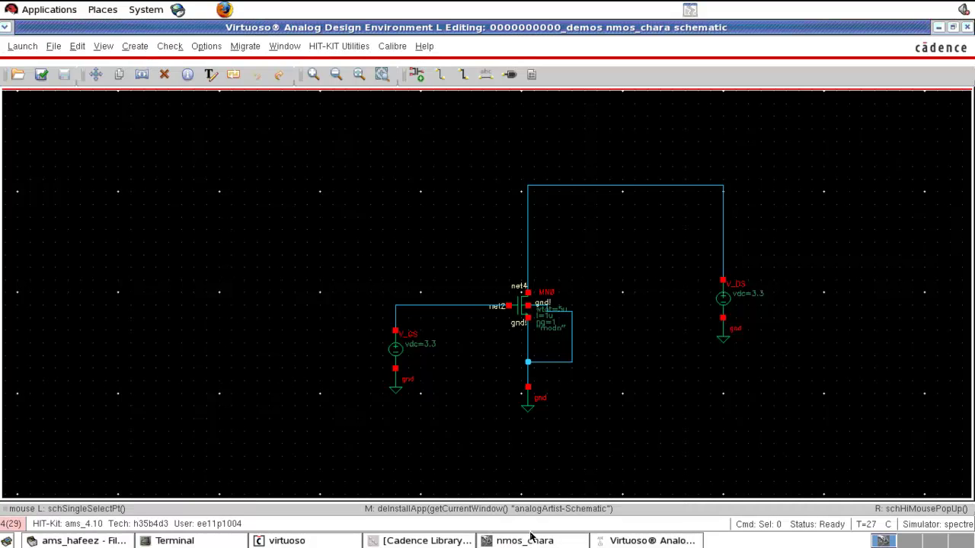
{"action": "left_click", "coordinate": [657, 541]}
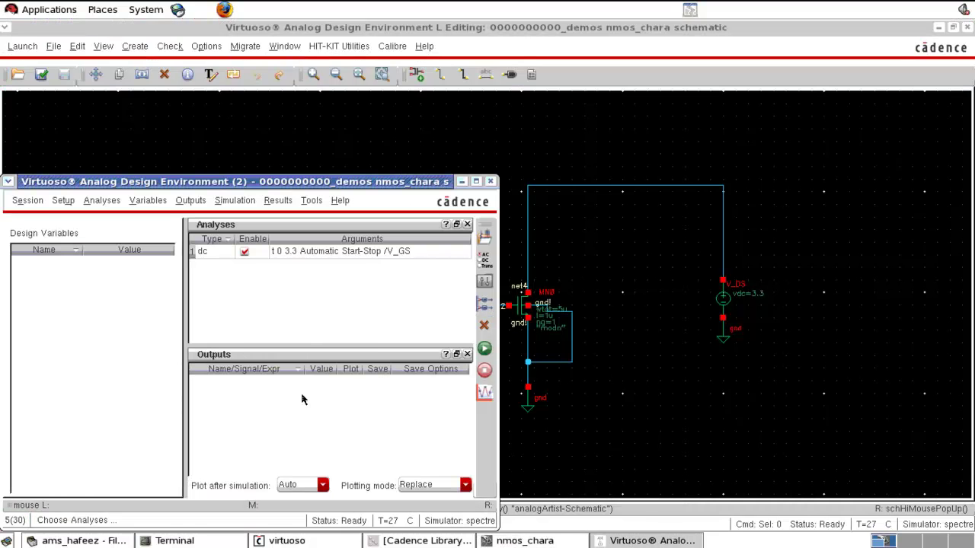
{"action": "left_click", "coordinate": [325, 428]}
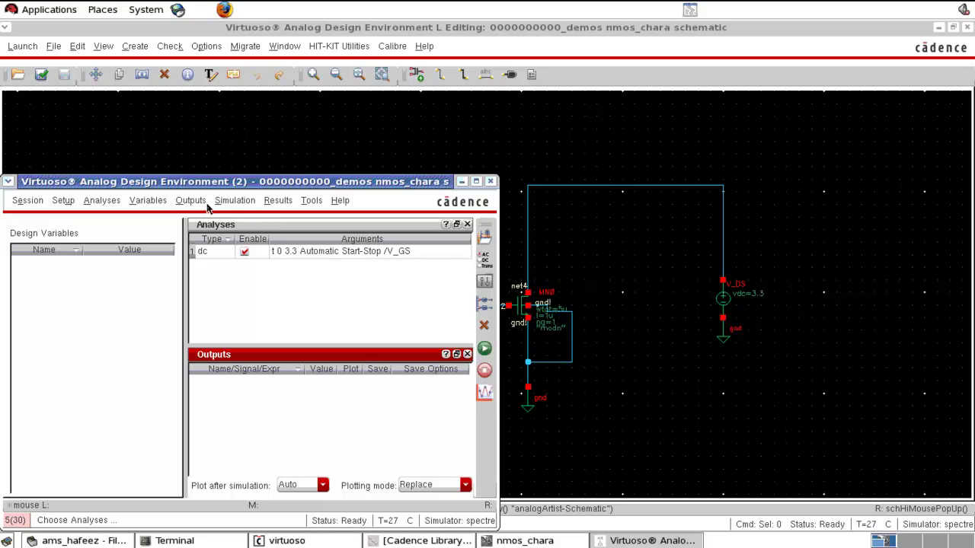
{"action": "left_click", "coordinate": [191, 200]}
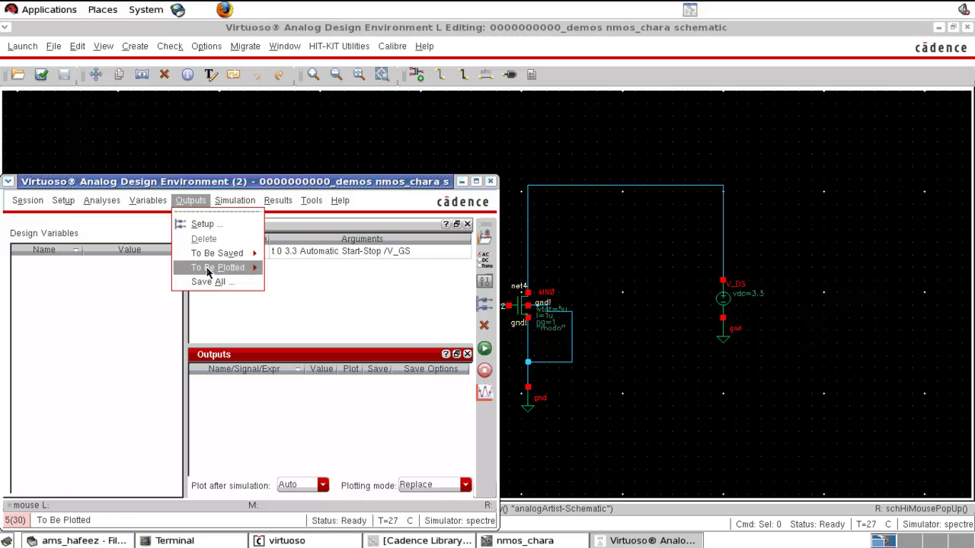
{"action": "mouse_move", "coordinate": [221, 267]}
{"action": "left_click", "coordinate": [308, 279]}
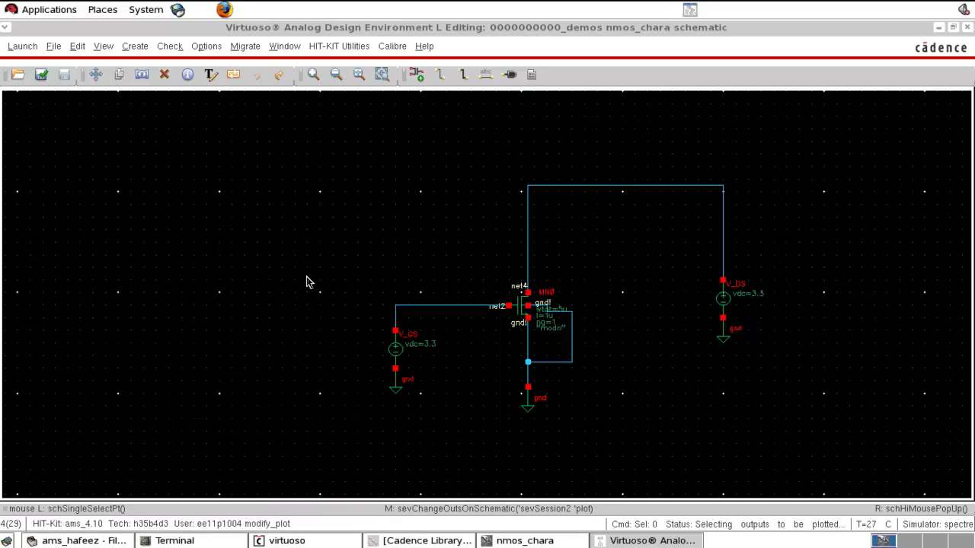
{"action": "left_click", "coordinate": [524, 291]}
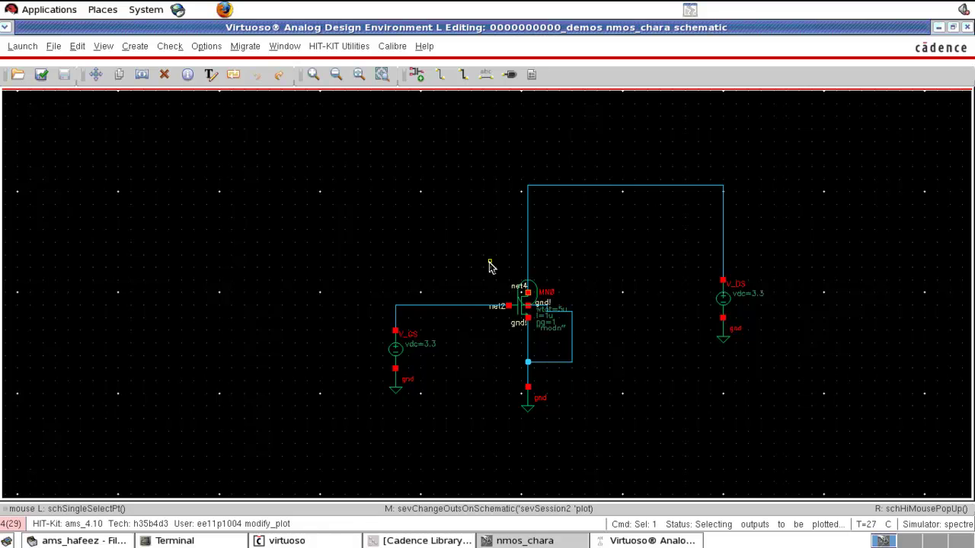
{"action": "key", "text": "Escape"}
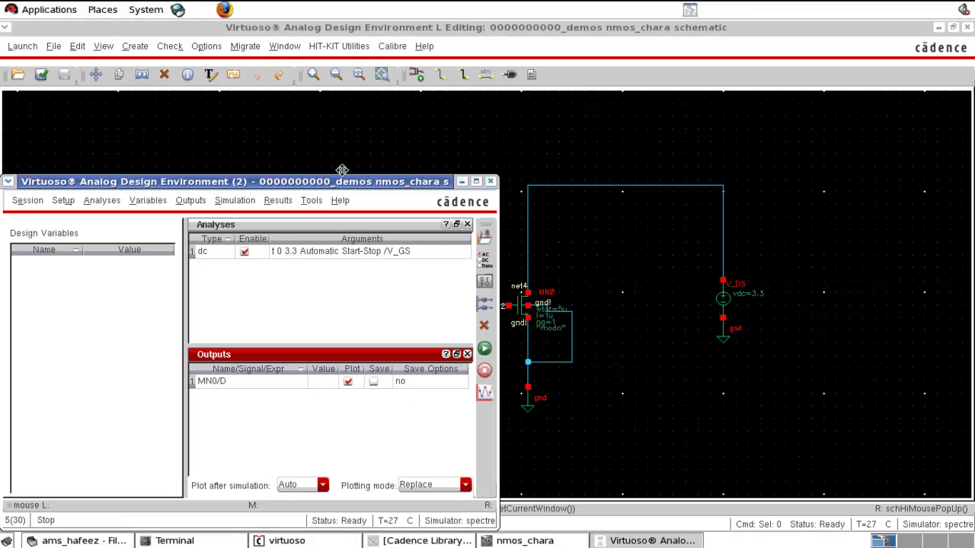
Netlist and run the dc simulation to plot the drain current against the gate voltage.
{"action": "left_click_drag", "start_coordinate": [341, 169], "coordinate": [354, 176]}
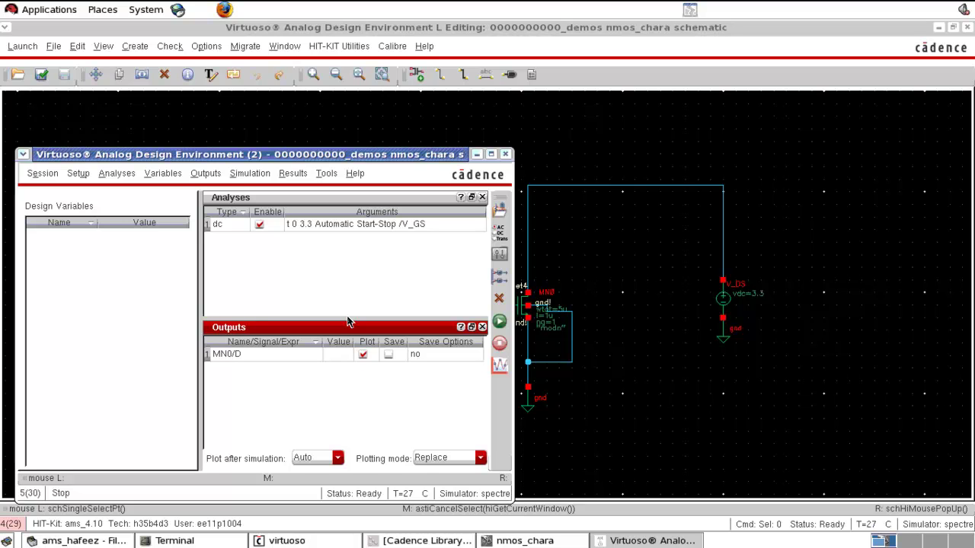
{"action": "left_click", "coordinate": [499, 321]}
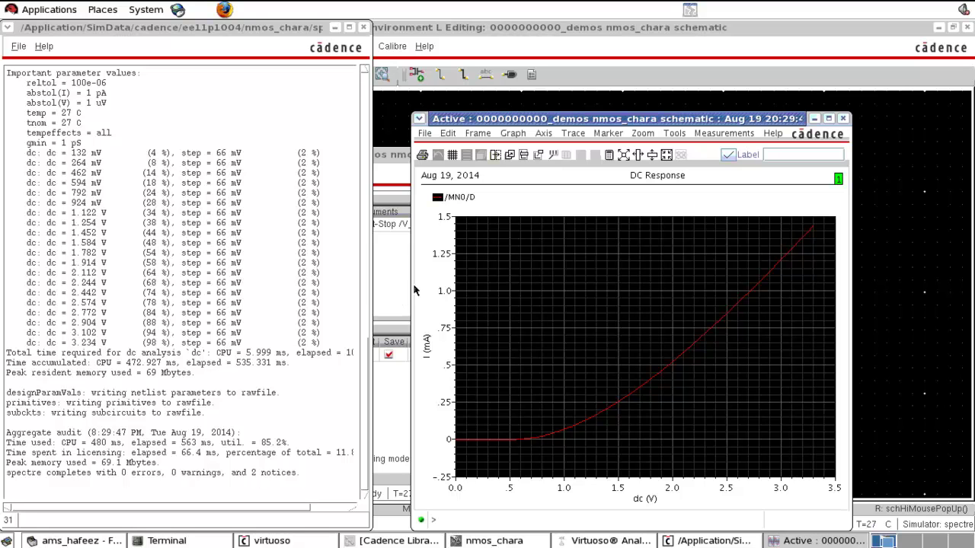
{"action": "left_click", "coordinate": [627, 299]}
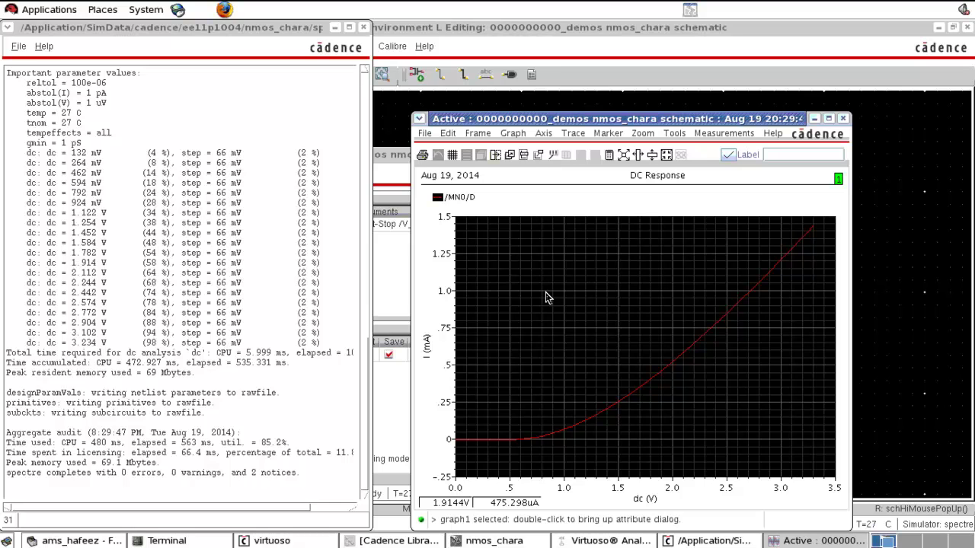
{"action": "left_click", "coordinate": [389, 282]}
Set the DC voltage of the drain source V_DS to the design variable vvds.
{"action": "left_click", "coordinate": [905, 236]}
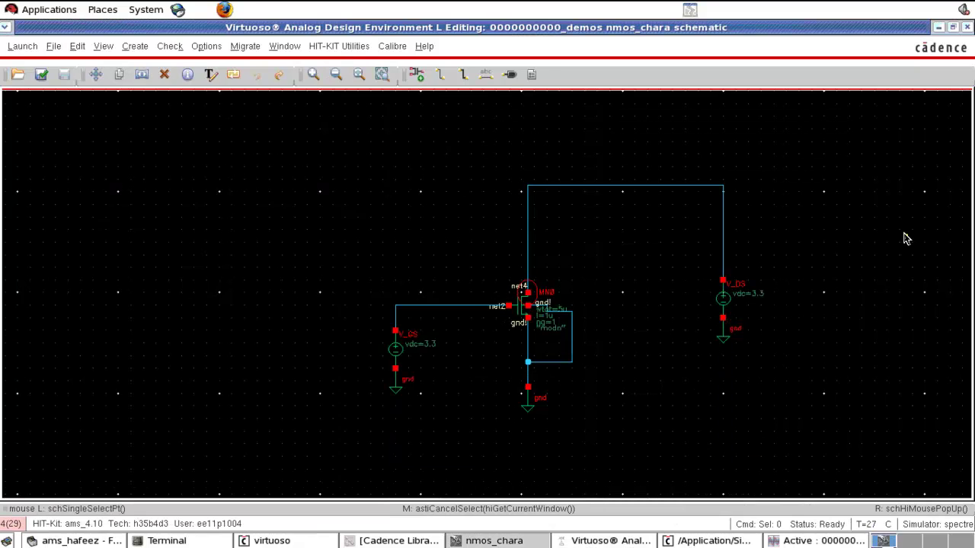
{"action": "left_click", "coordinate": [733, 302]}
{"action": "key", "text": "q"}
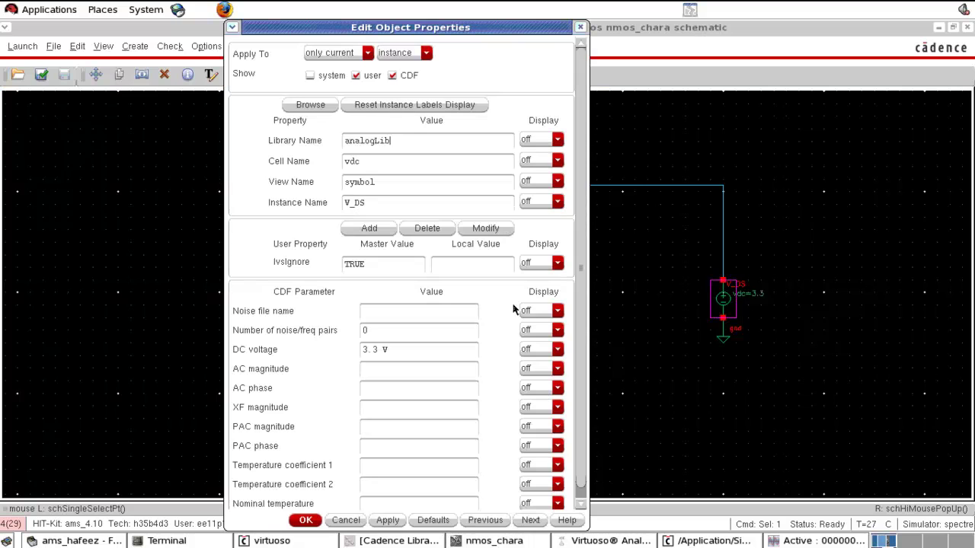
{"action": "left_click_drag", "start_coordinate": [410, 347], "coordinate": [339, 356]}
{"action": "type", "text": "v"}
{"action": "key", "text": "BackSpace"}
{"action": "type", "text": "os"}
{"action": "key", "text": "BackSpace"}
{"action": "key", "text": "BackSpace"}
{"action": "type", "text": "vvds V"}
{"action": "left_click", "coordinate": [305, 520]}
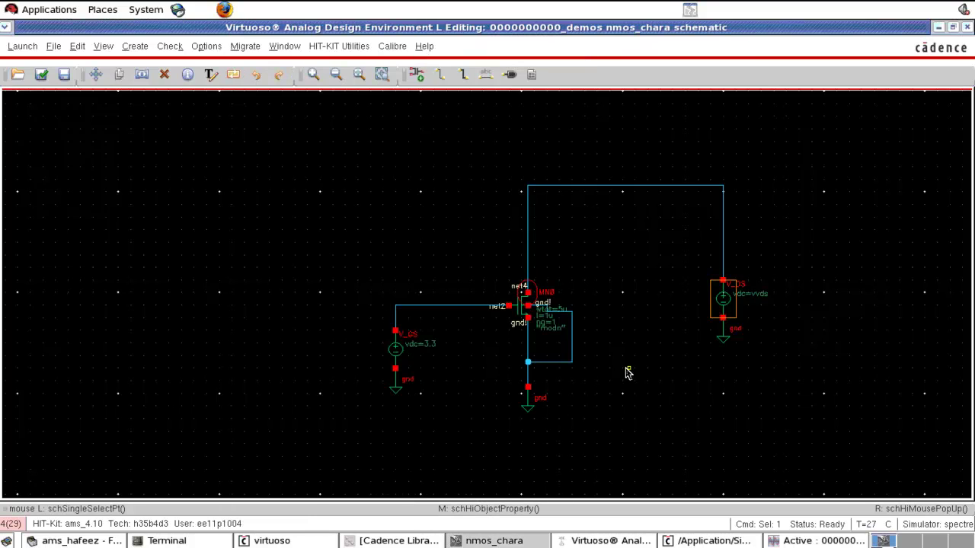
Copy the design variables from the cellview into the Analog Design Environment session.
{"action": "left_click", "coordinate": [605, 541]}
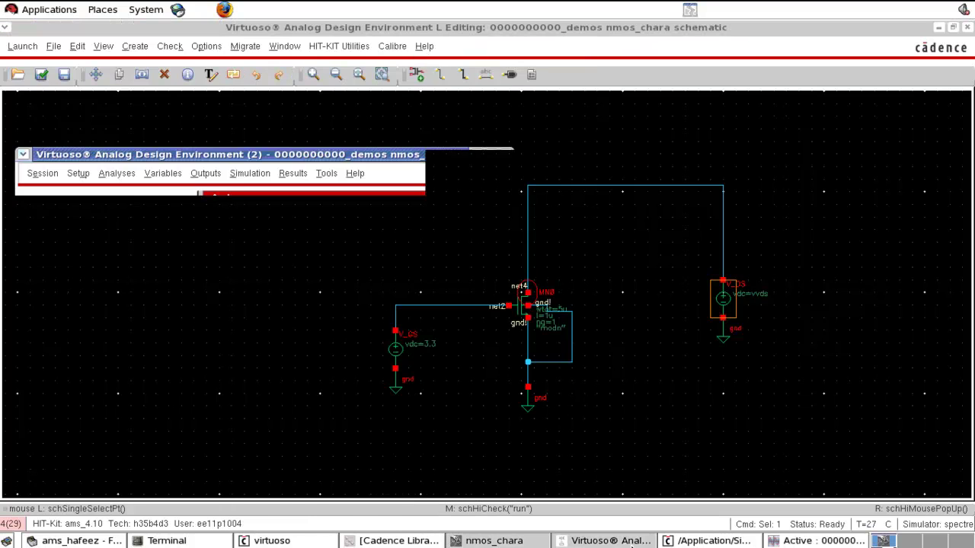
{"action": "left_click_drag", "start_coordinate": [183, 156], "coordinate": [201, 130]}
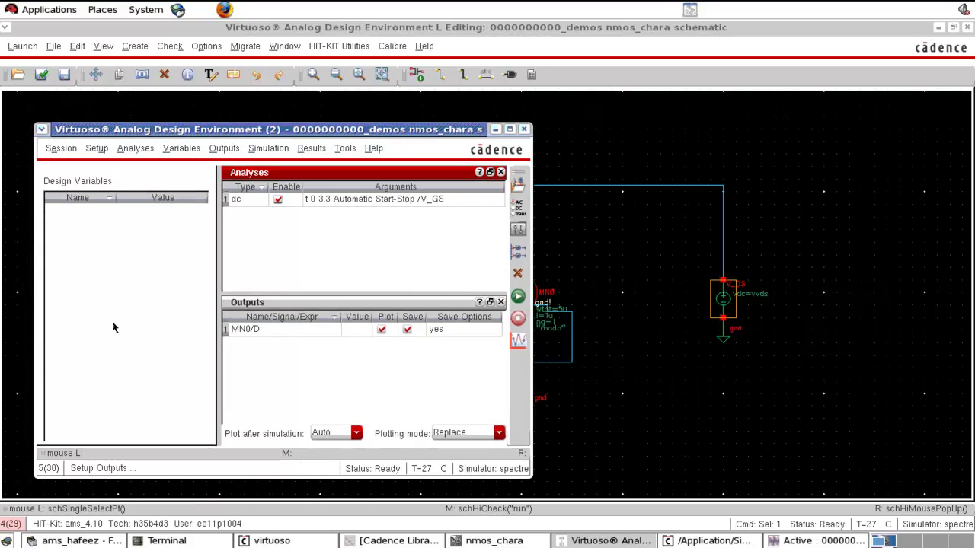
{"action": "right_click", "coordinate": [105, 251]}
{"action": "left_click", "coordinate": [55, 258]}
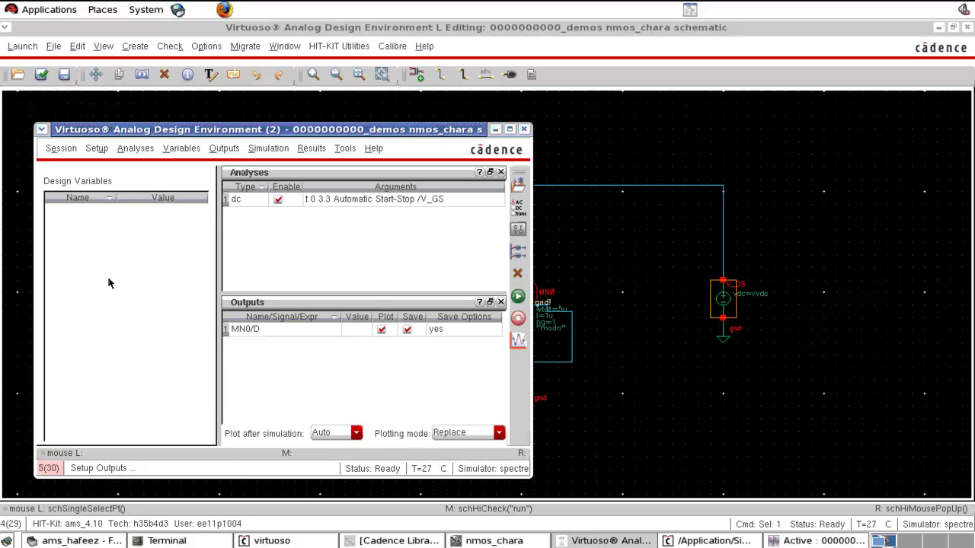
{"action": "right_click", "coordinate": [111, 268]}
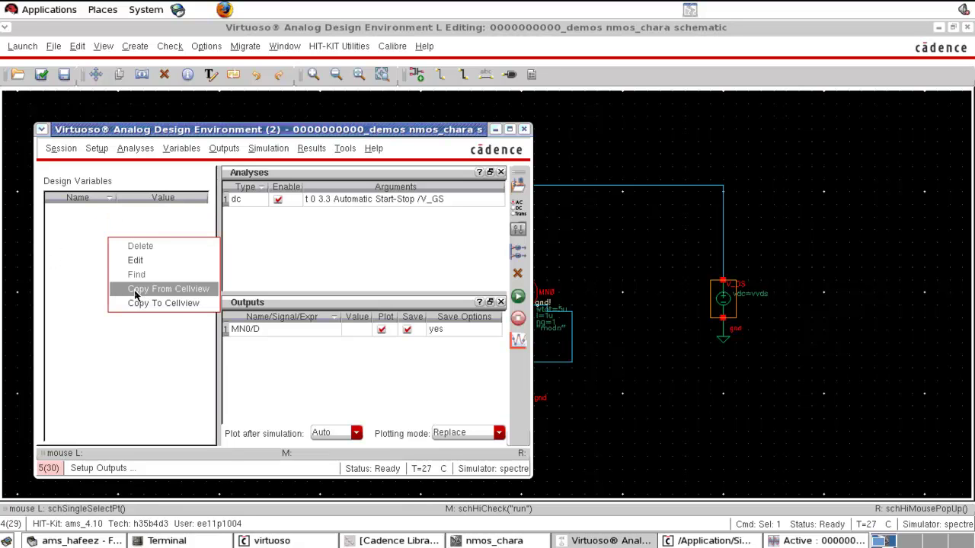
{"action": "left_click", "coordinate": [134, 289]}
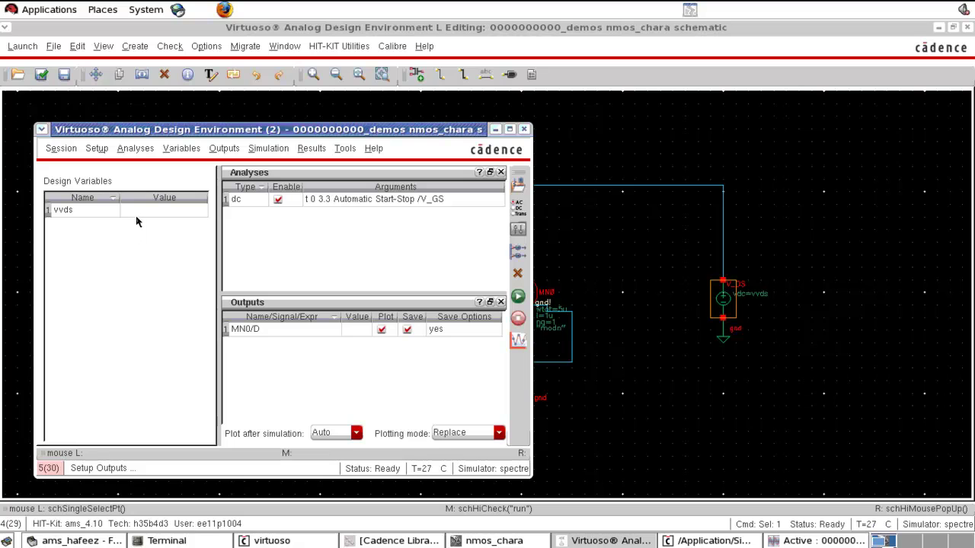
Set the value of the design variable vvds to 3.3.
{"action": "double_click", "coordinate": [136, 216]}
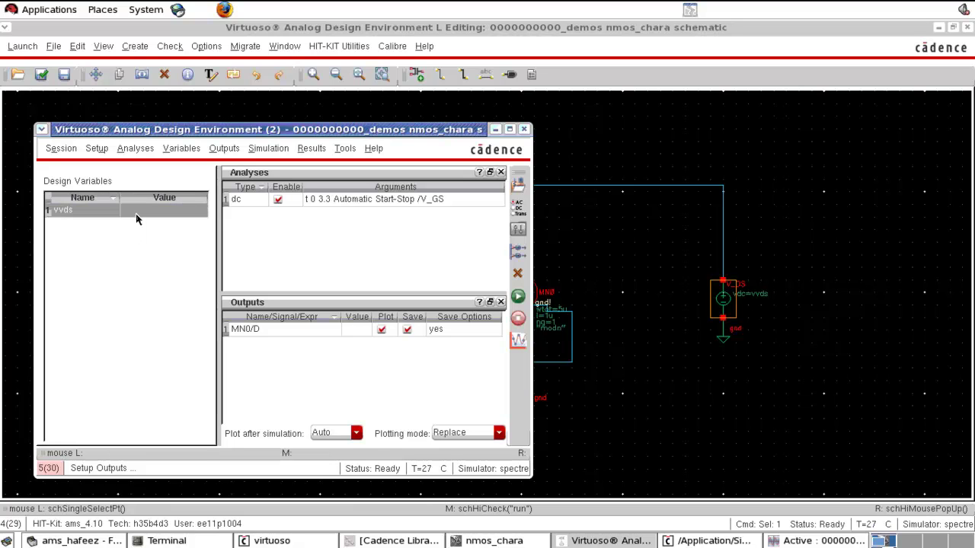
{"action": "type", "text": "3.3"}
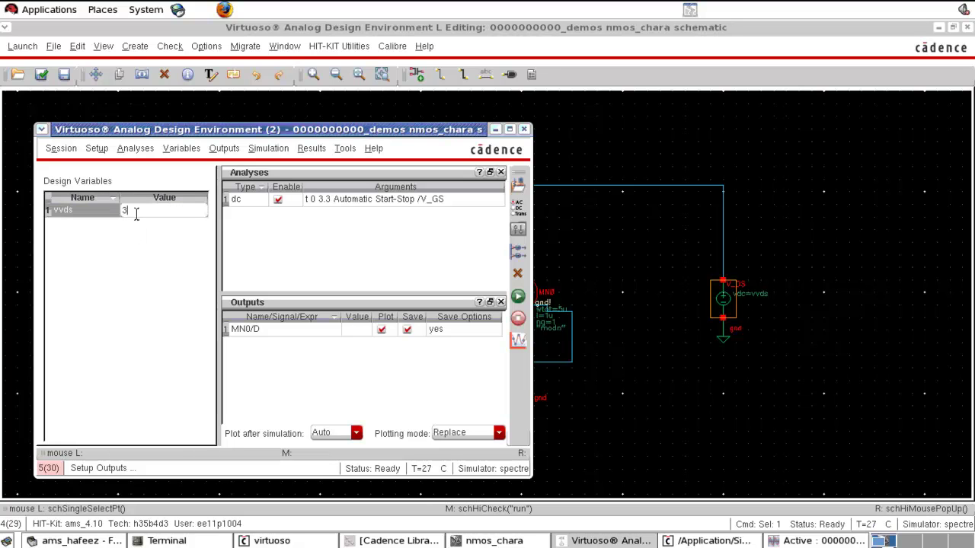
{"action": "left_click", "coordinate": [128, 284]}
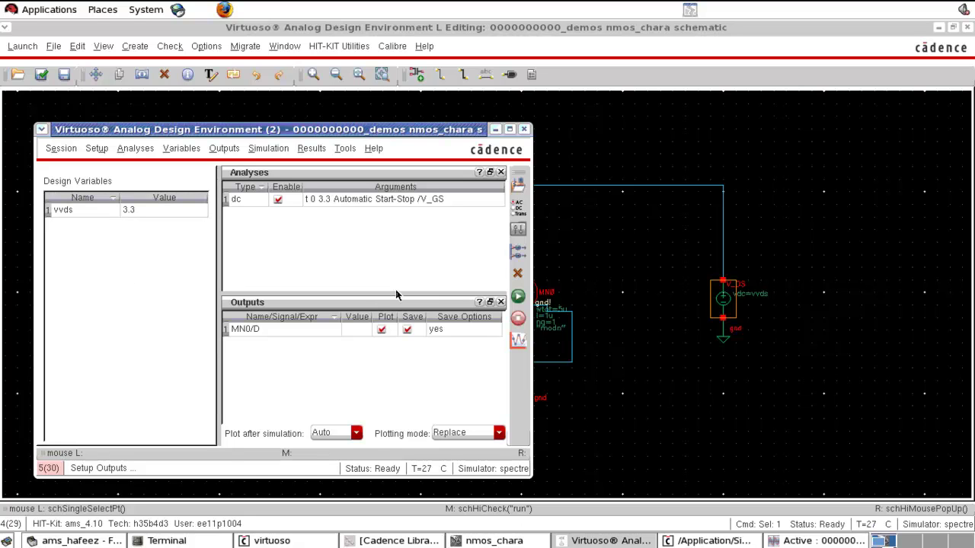
Rerun the dc simulation with the vvds variable, close the simulation log and select the drain current graph.
{"action": "left_click", "coordinate": [519, 299]}
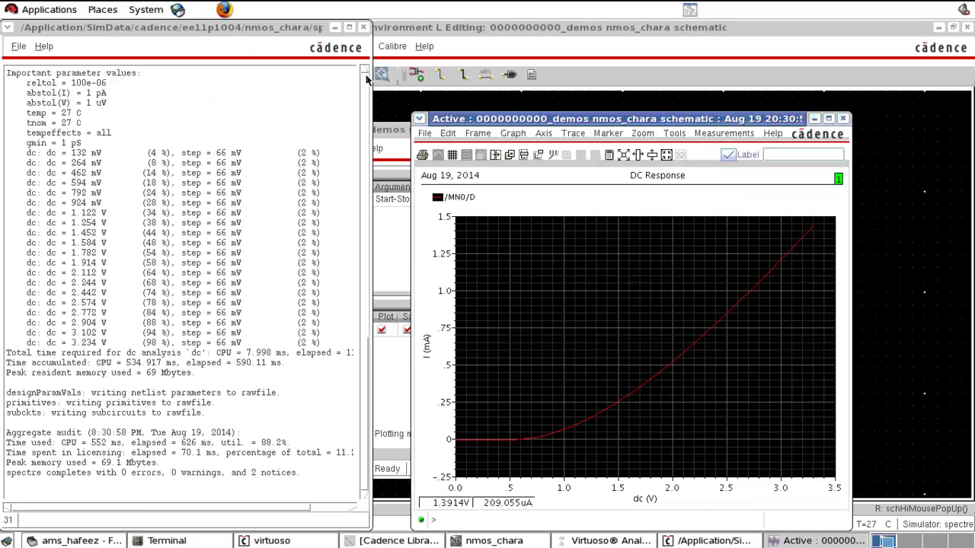
{"action": "left_click", "coordinate": [363, 27]}
{"action": "left_click", "coordinate": [673, 325]}
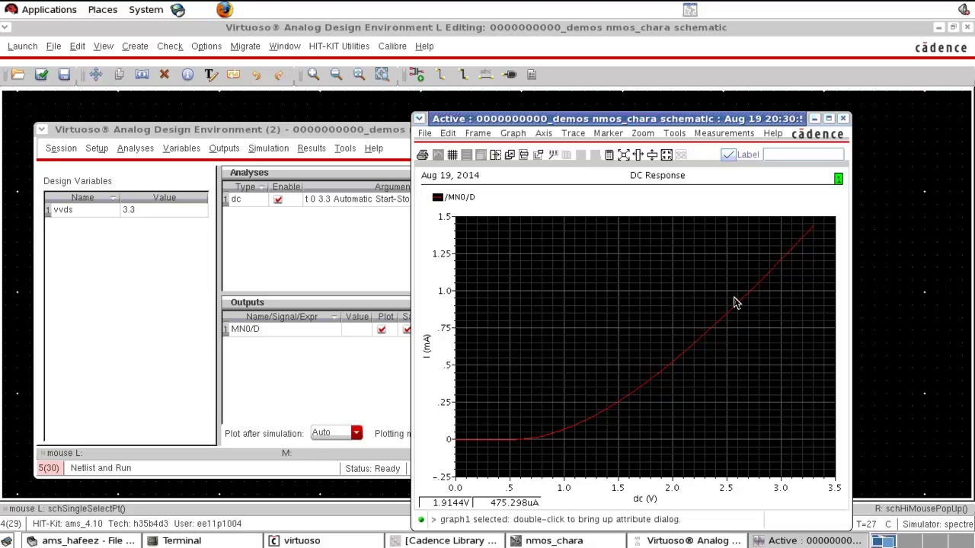
Close the drain current graph and open a Parametric Analysis with vvds as the sweep variable.
{"action": "left_click", "coordinate": [843, 118]}
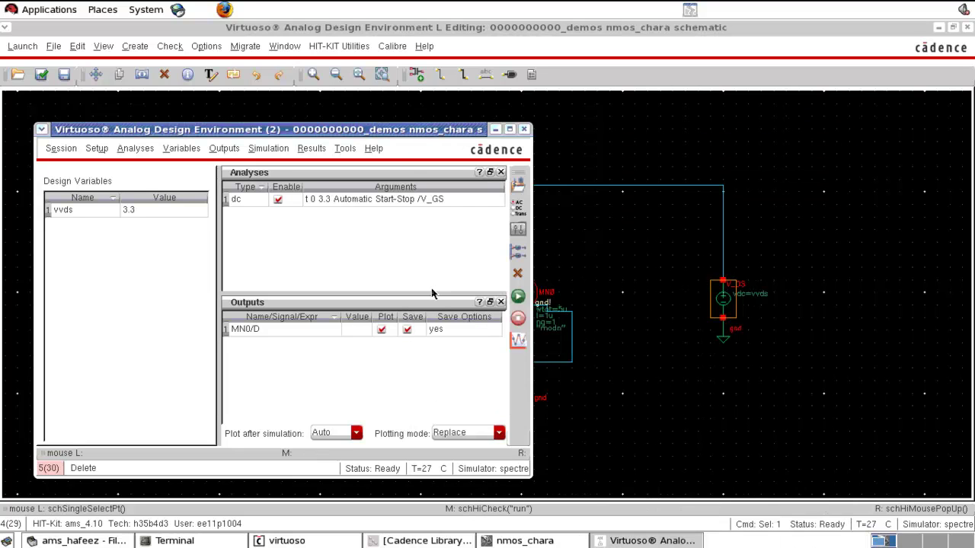
{"action": "left_click", "coordinate": [344, 150]}
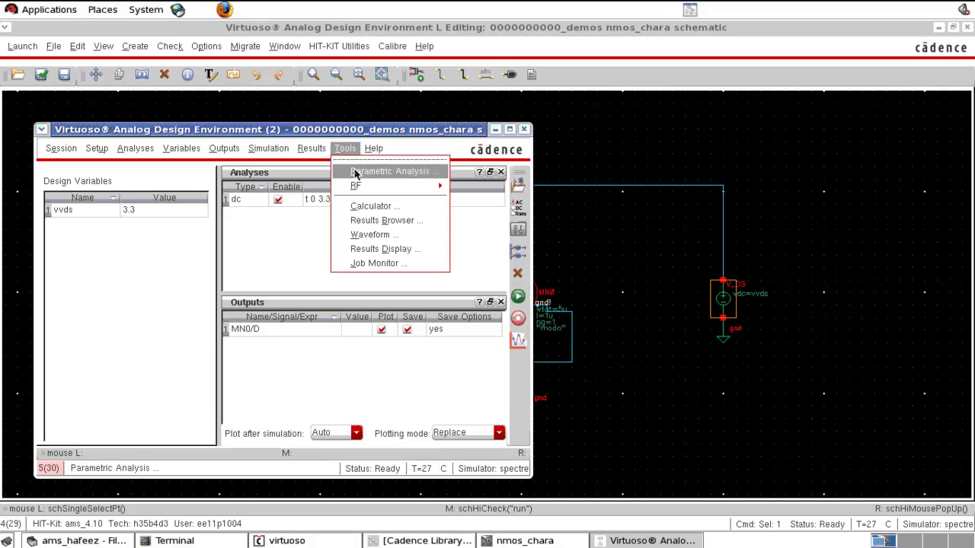
{"action": "left_click", "coordinate": [355, 169]}
{"action": "left_click_drag", "start_coordinate": [337, 208], "coordinate": [424, 178]}
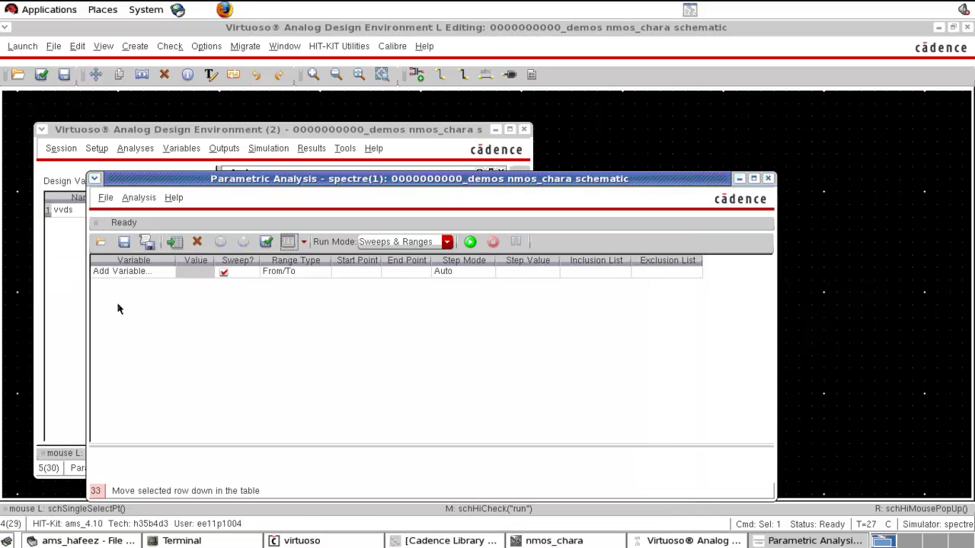
{"action": "left_click", "coordinate": [167, 277]}
{"action": "left_click", "coordinate": [167, 277]}
{"action": "left_click", "coordinate": [168, 272]}
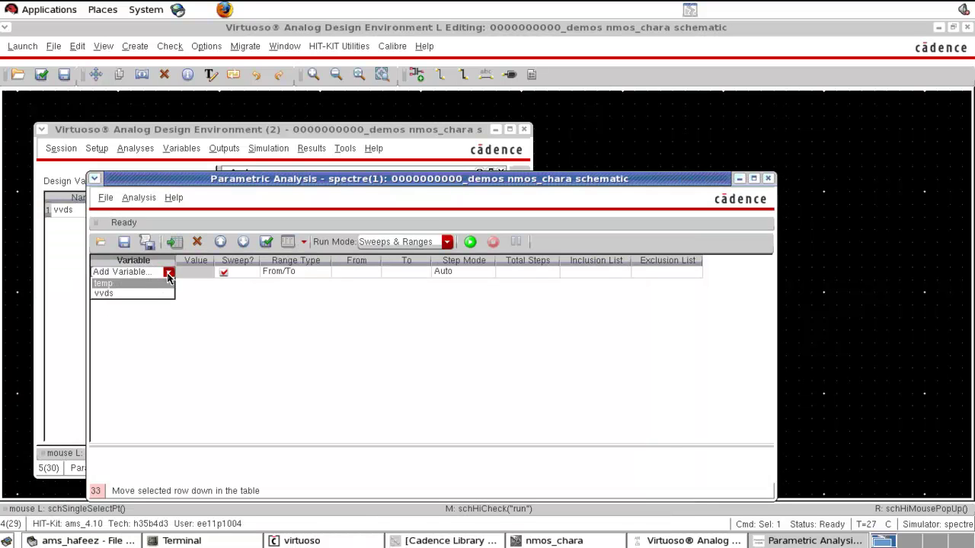
{"action": "left_click", "coordinate": [150, 294]}
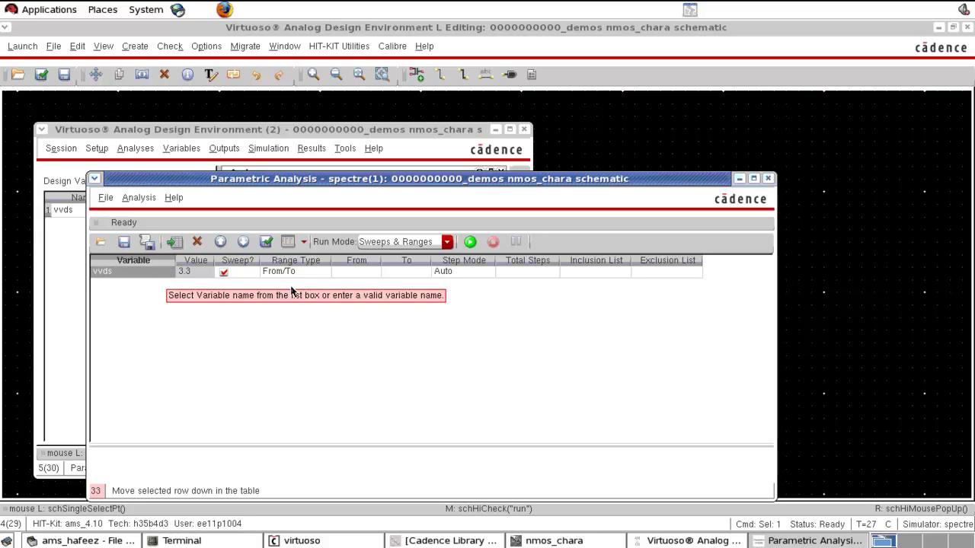
Define the vvds sweep from 1 to 3.3 with 4 total steps, keeping the step mode Auto.
{"action": "left_click", "coordinate": [353, 276]}
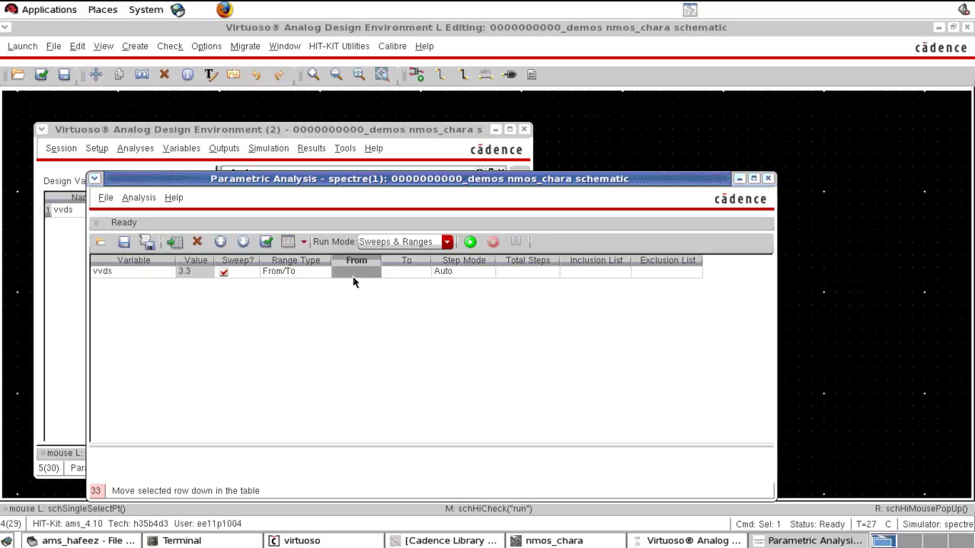
{"action": "left_click", "coordinate": [351, 275]}
{"action": "type", "text": "1"}
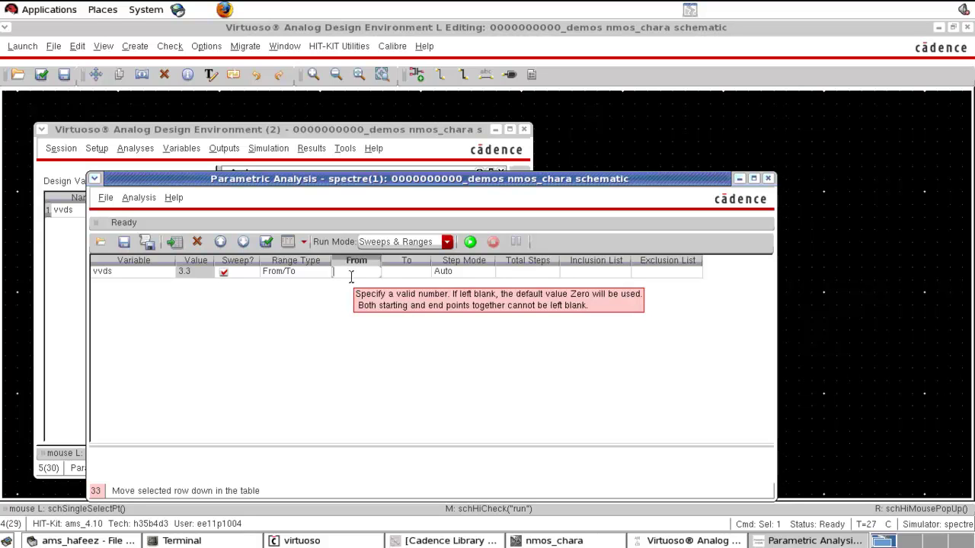
{"action": "left_click", "coordinate": [417, 275]}
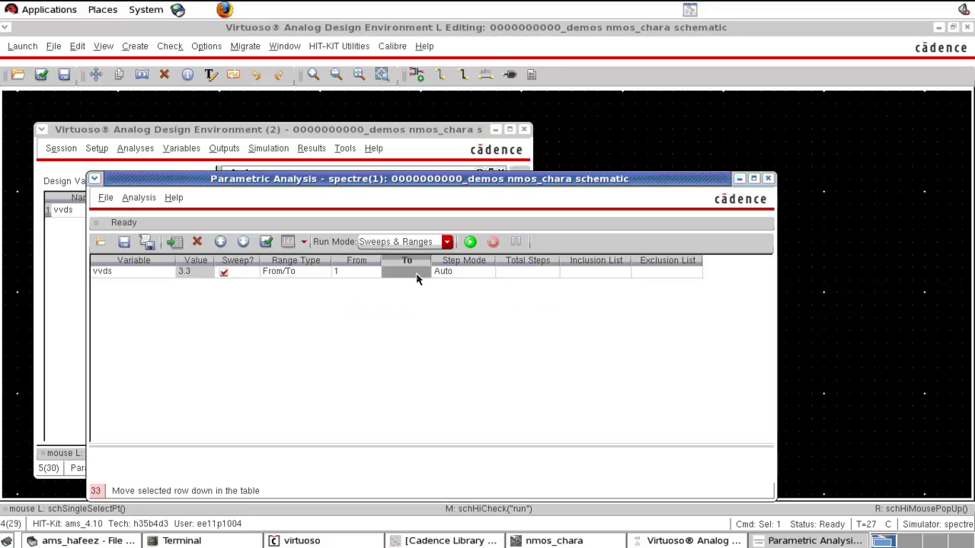
{"action": "left_click", "coordinate": [417, 275]}
{"action": "type", "text": "3.3"}
{"action": "key", "text": "Return"}
{"action": "left_click", "coordinate": [481, 276]}
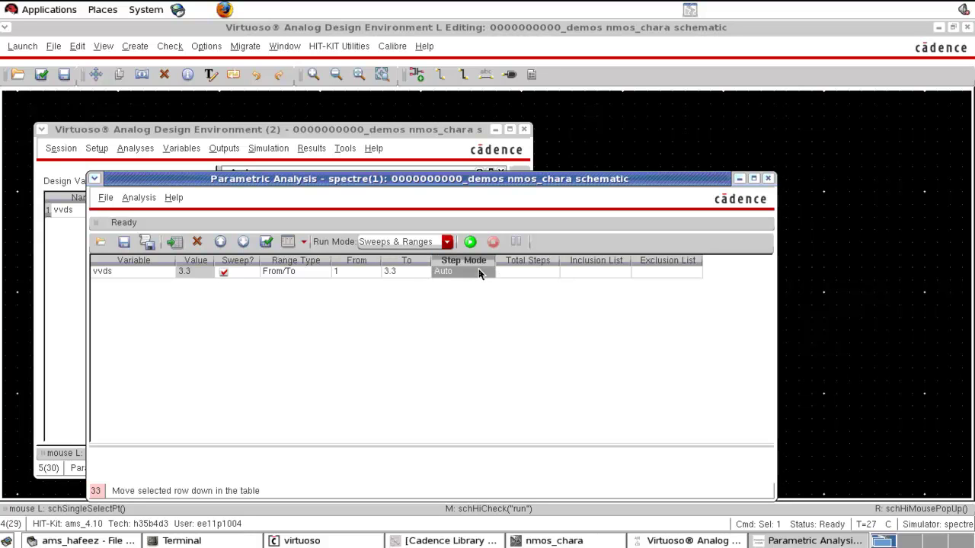
{"action": "left_click", "coordinate": [518, 275]}
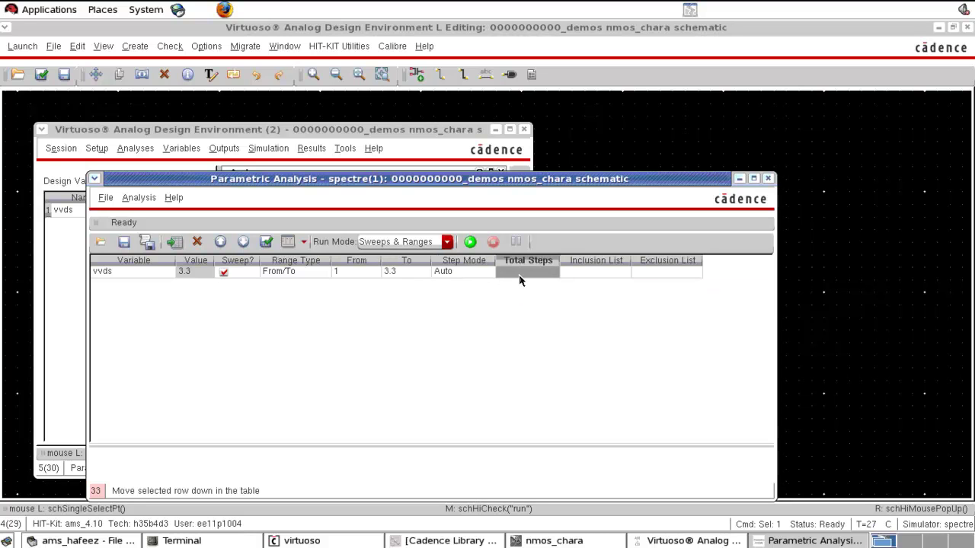
{"action": "type", "text": "4"}
{"action": "key", "text": "Return"}
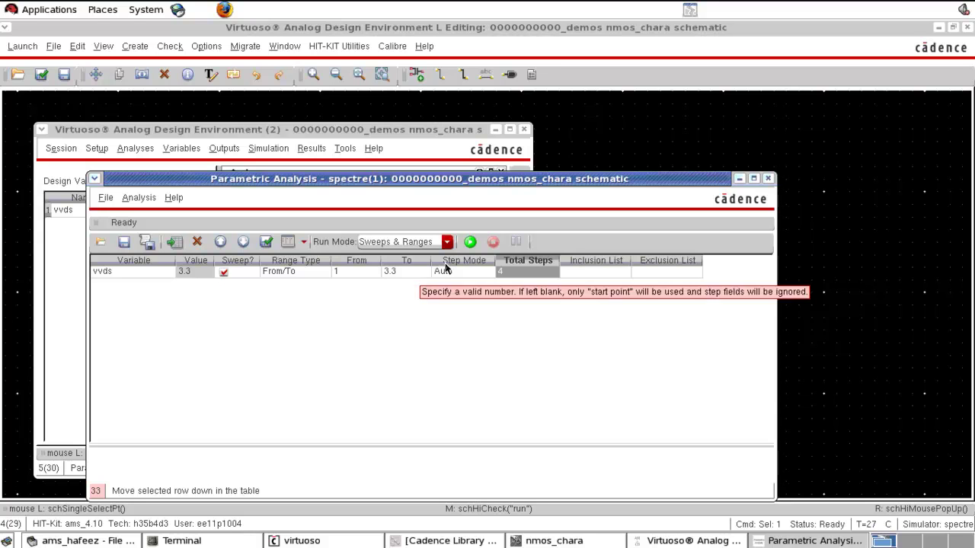
Run the parametric sweep, examine the family of drain current curves enlarged, and close the graph and the parametric setup.
{"action": "left_click", "coordinate": [469, 242]}
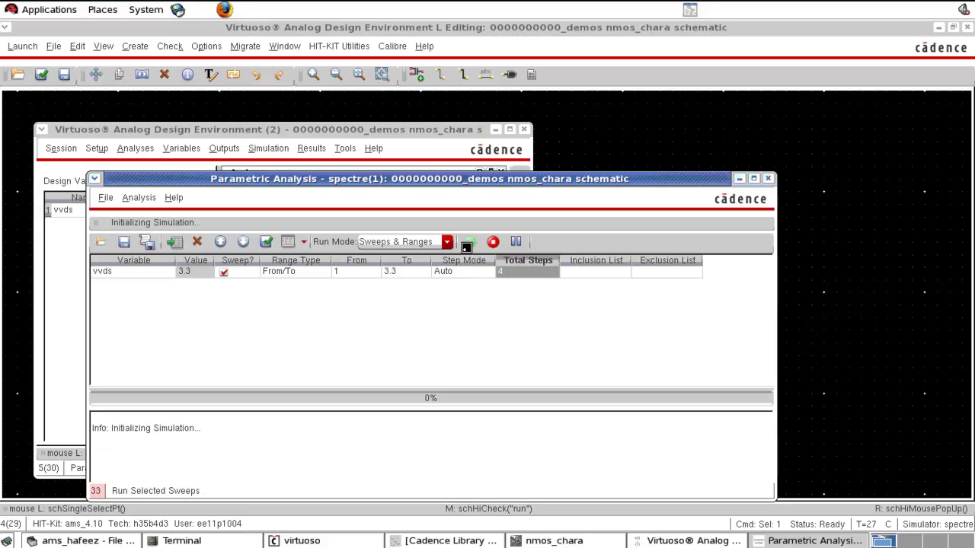
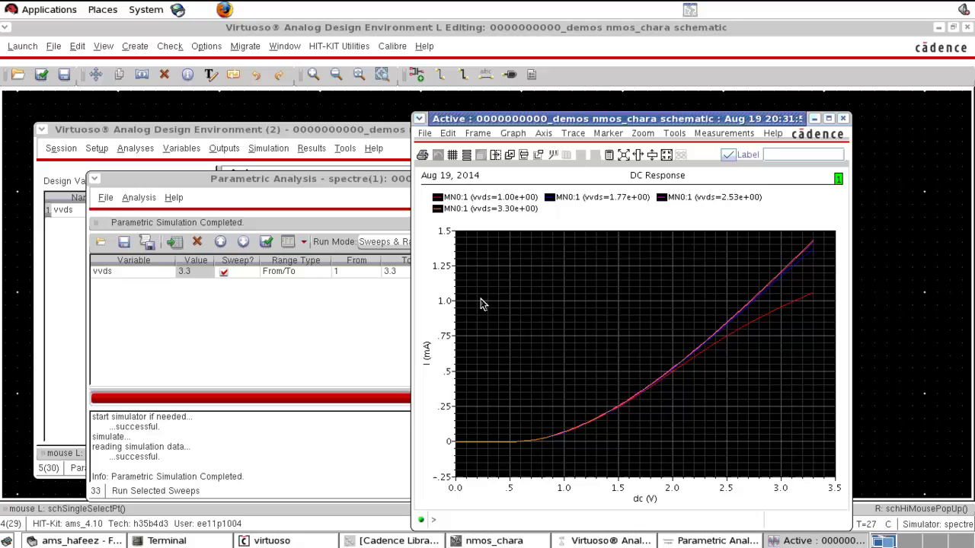
{"action": "left_click", "coordinate": [828, 118]}
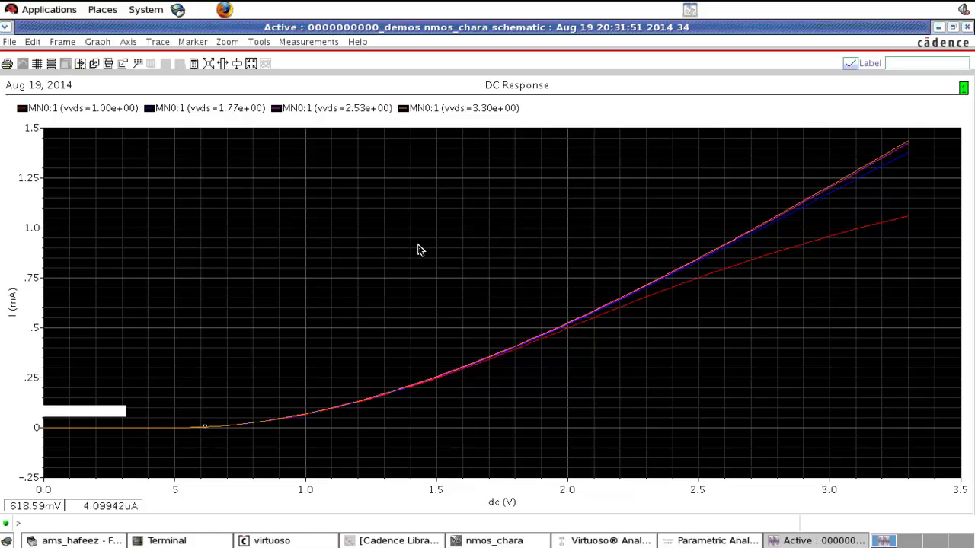
{"action": "left_click", "coordinate": [966, 27]}
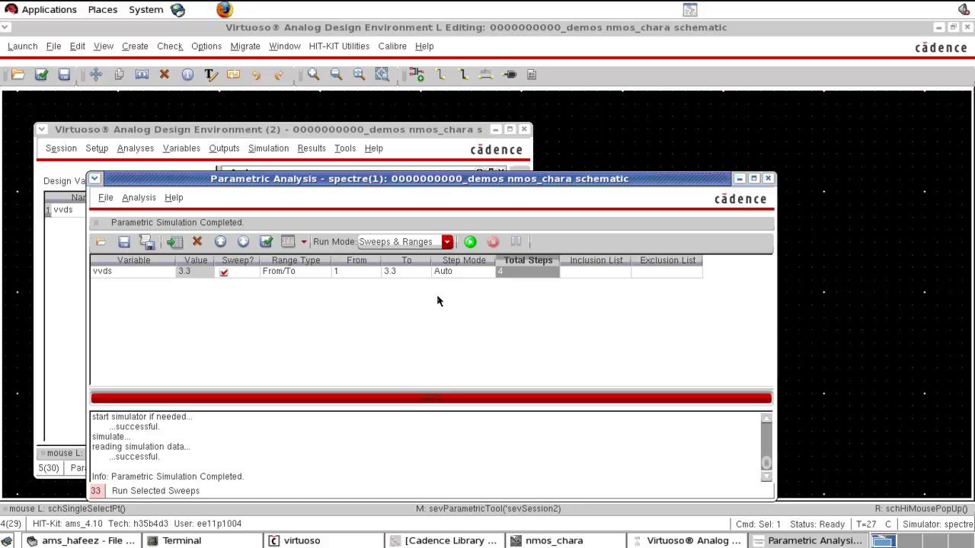
{"action": "left_click", "coordinate": [767, 179]}
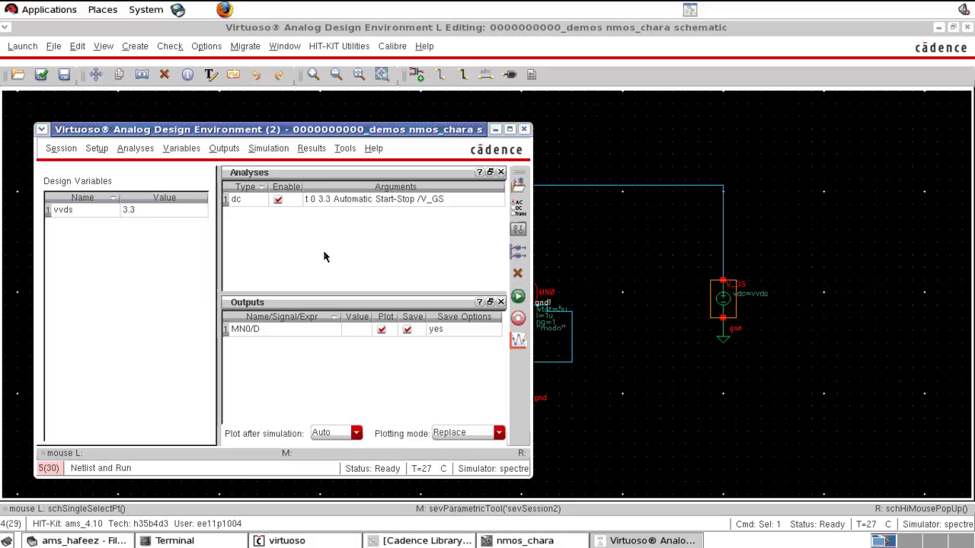
Change the dc analysis sweep component to the DC voltage of V_DS and run the simulation.
{"action": "left_click", "coordinate": [324, 257]}
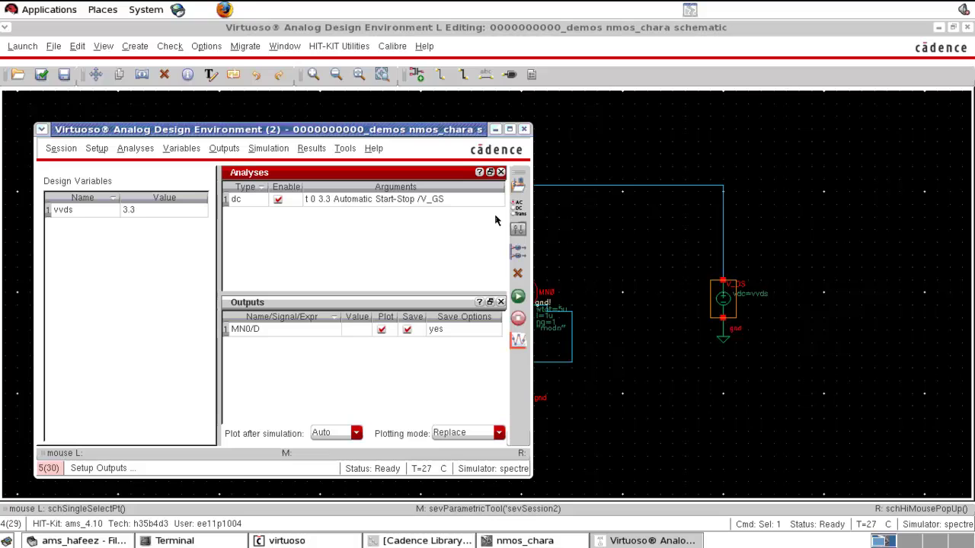
{"action": "left_click", "coordinate": [520, 216]}
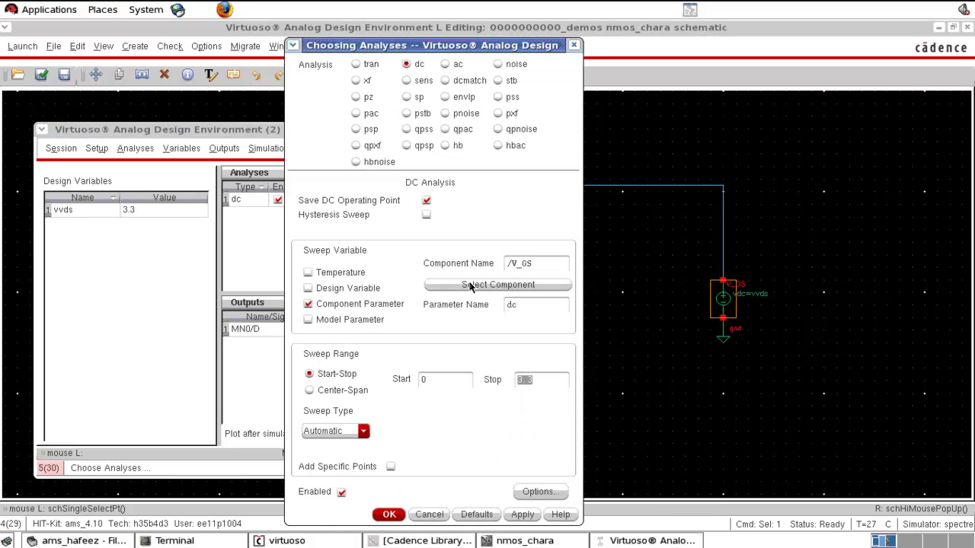
{"action": "left_click", "coordinate": [470, 287]}
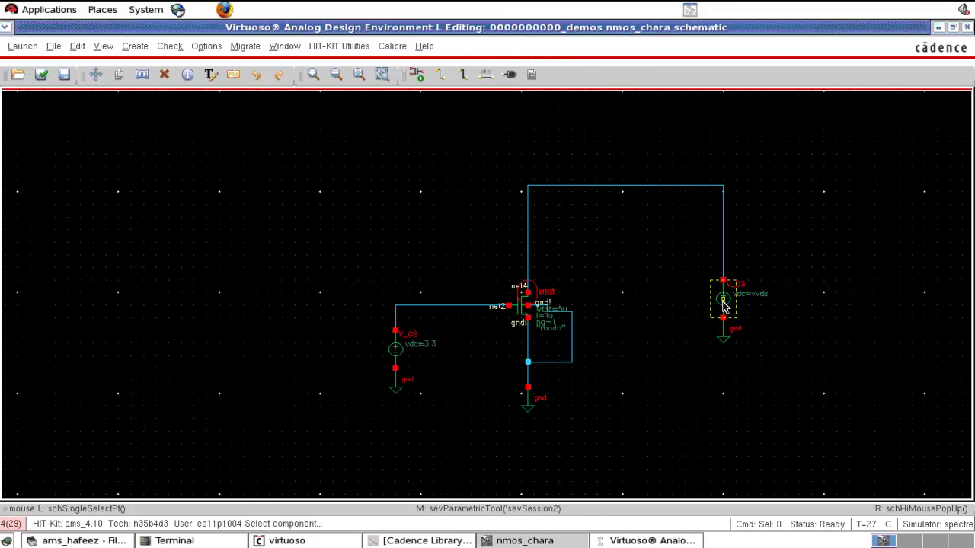
{"action": "left_click", "coordinate": [723, 305]}
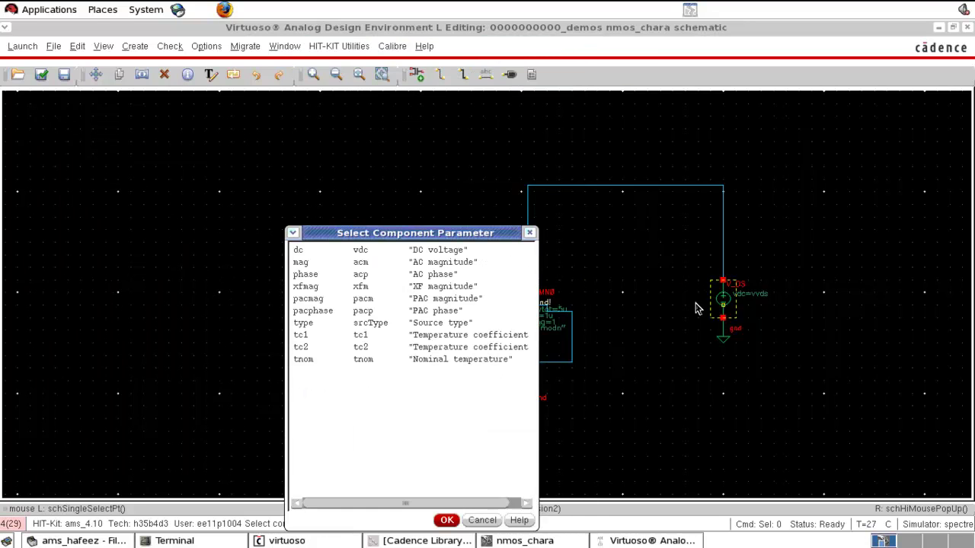
{"action": "left_click", "coordinate": [457, 252]}
{"action": "left_click", "coordinate": [447, 520]}
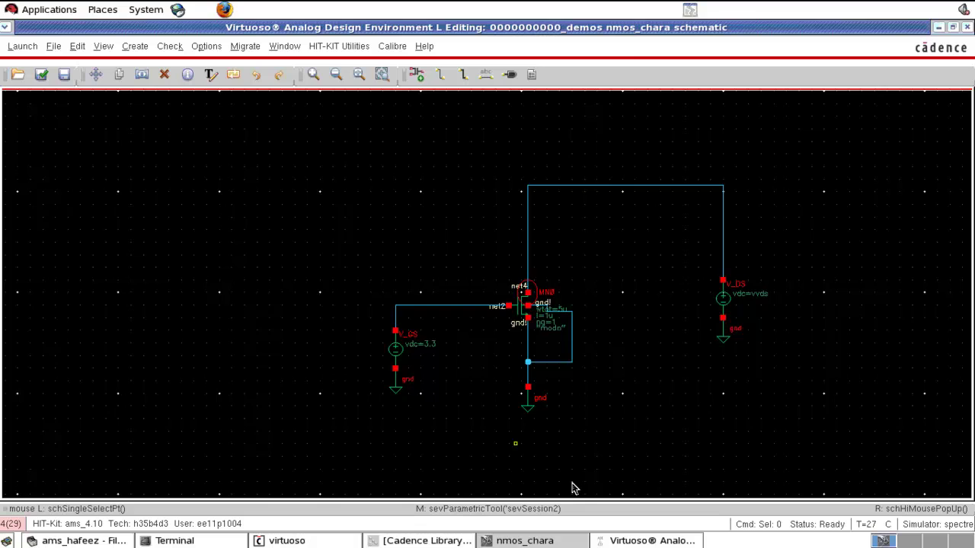
{"action": "left_click", "coordinate": [602, 540]}
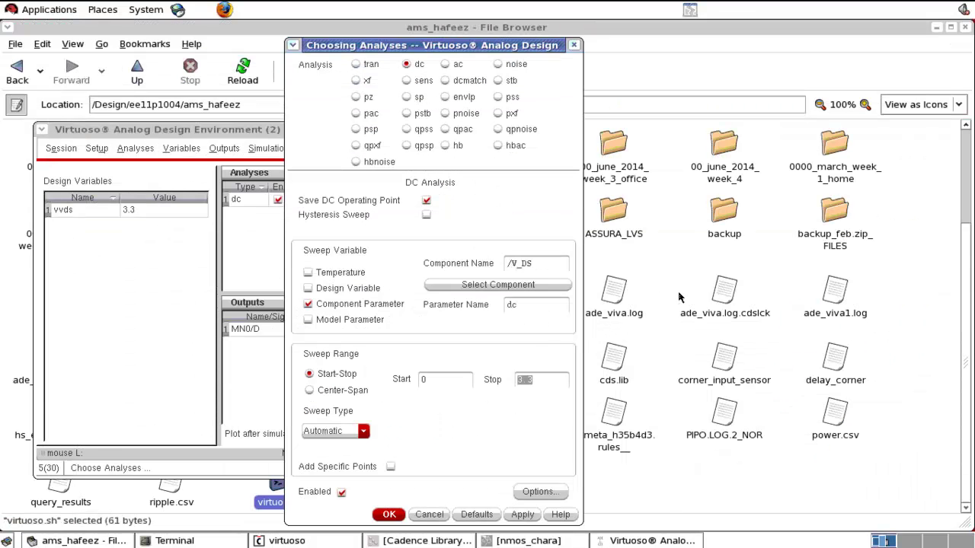
{"action": "left_click", "coordinate": [388, 515]}
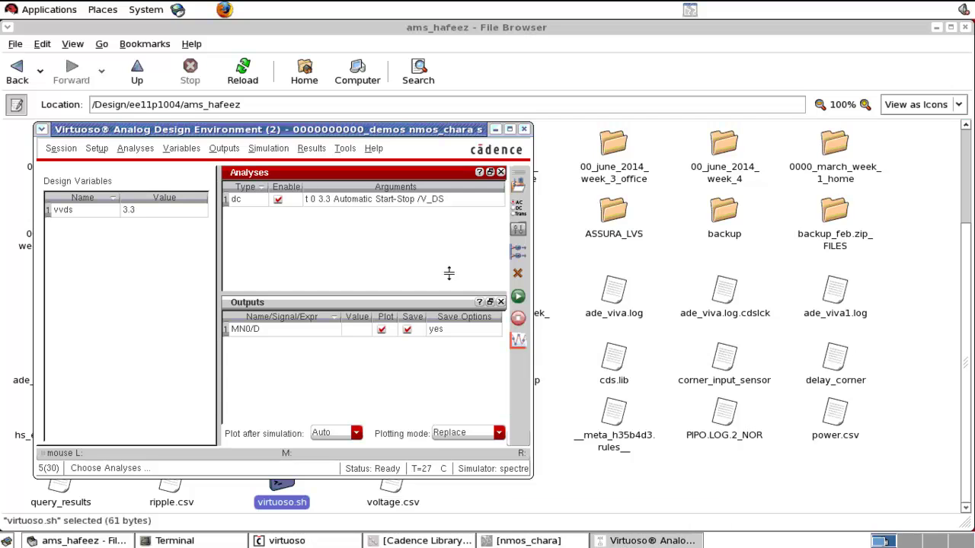
{"action": "left_click", "coordinate": [515, 300]}
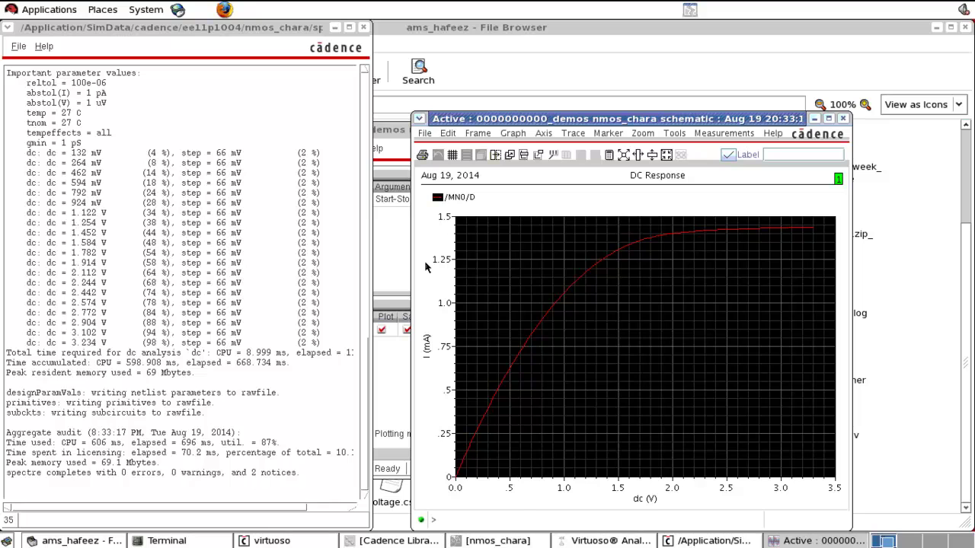
{"action": "left_click", "coordinate": [396, 266]}
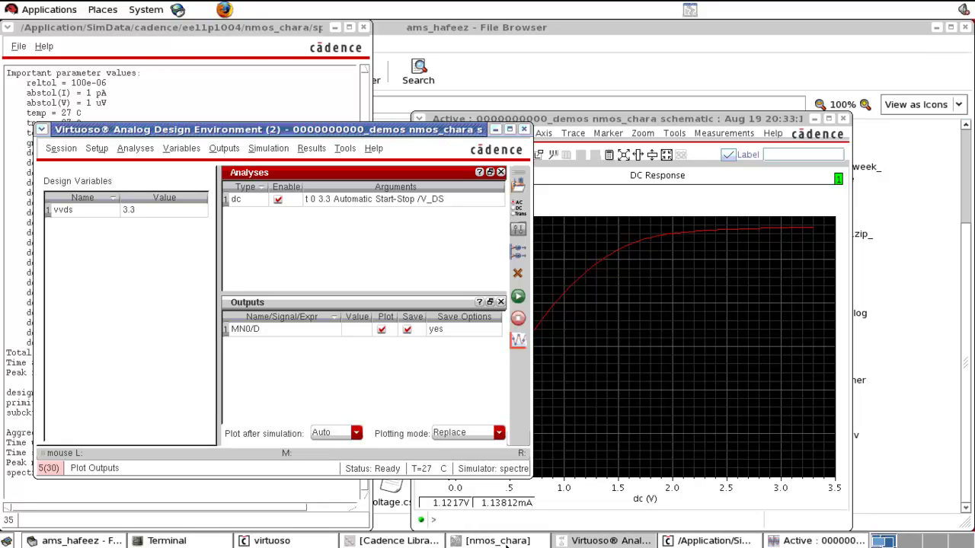
Set the DC voltage of the gate source V_GS in the schematic to the design variable vvgs.
{"action": "left_click", "coordinate": [499, 541]}
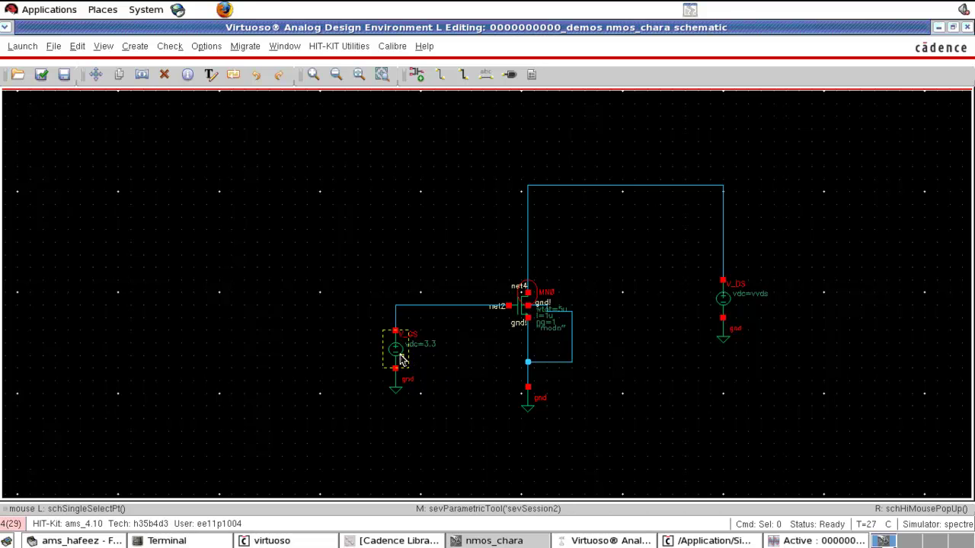
{"action": "key", "text": "q"}
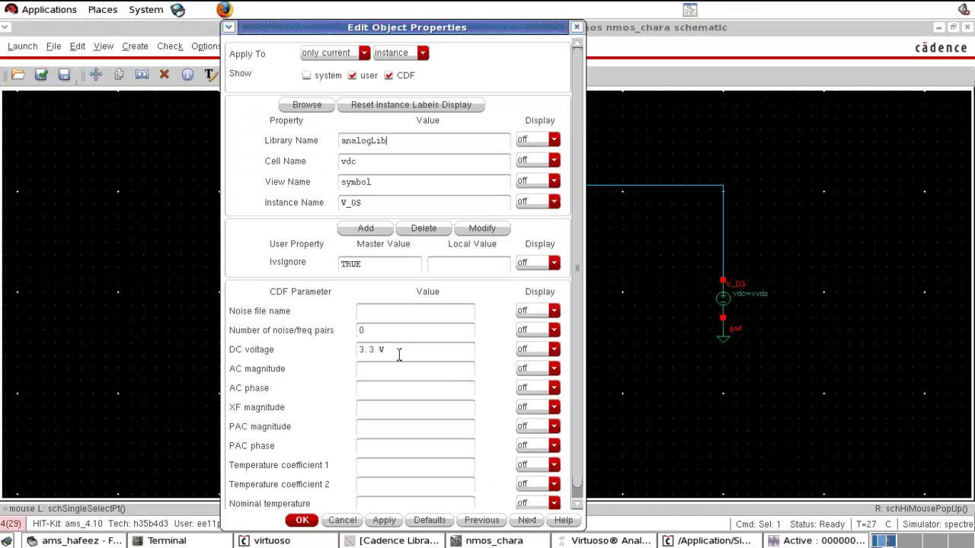
{"action": "left_click_drag", "start_coordinate": [396, 351], "coordinate": [344, 352]}
{"action": "type", "text": "vvgs"}
{"action": "left_click", "coordinate": [303, 520]}
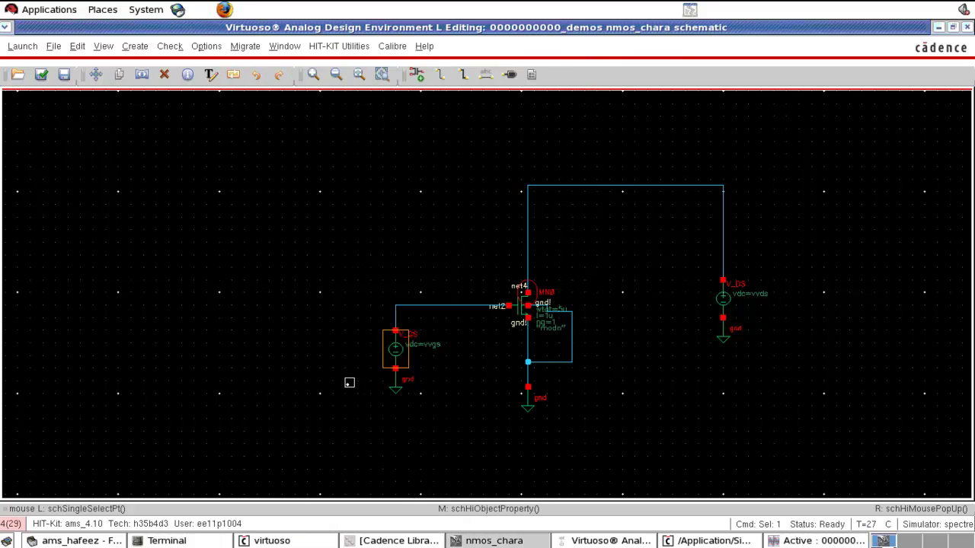
Copy the new design variable from the cellview into the simulation session and set vvgs to 3.
{"action": "left_click", "coordinate": [609, 540]}
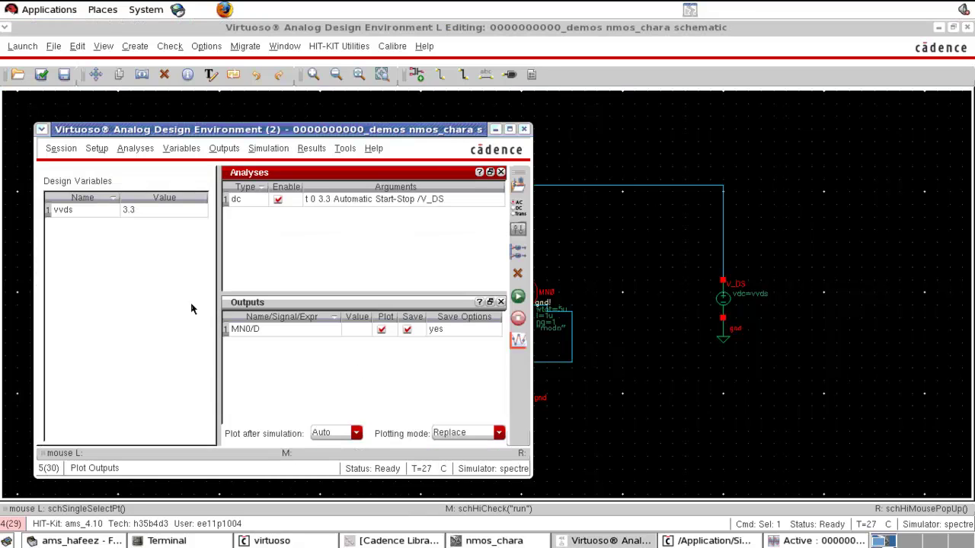
{"action": "right_click", "coordinate": [149, 250]}
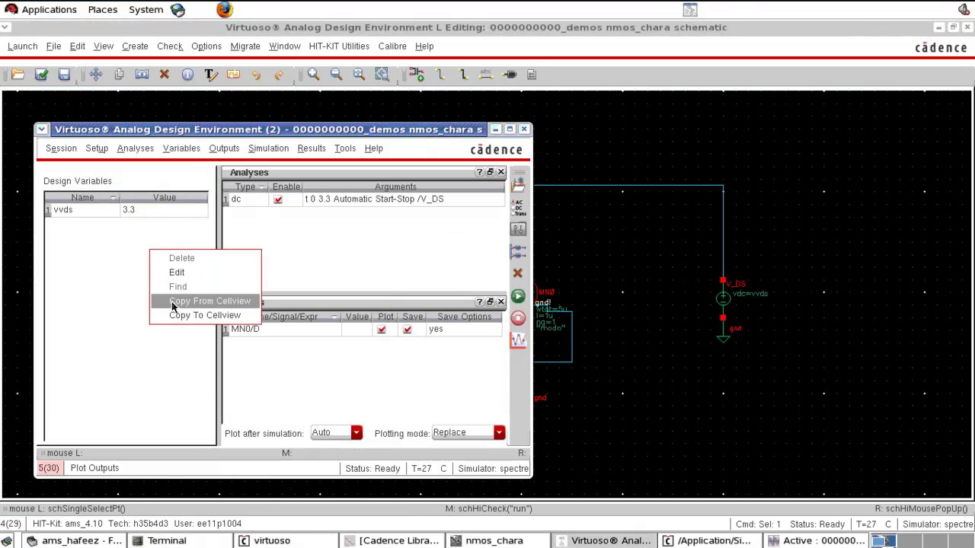
{"action": "left_click", "coordinate": [172, 303]}
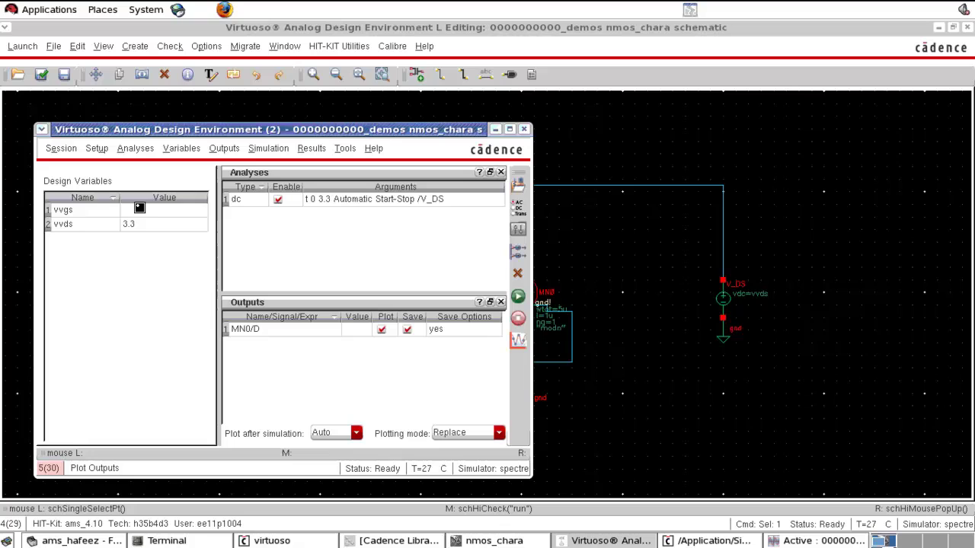
{"action": "double_click", "coordinate": [140, 212]}
{"action": "left_click", "coordinate": [105, 267]}
Set up a new parametric analysis that sweeps the variable vvgs from 1.5 to 3.
{"action": "left_click", "coordinate": [344, 148]}
{"action": "left_click", "coordinate": [354, 167]}
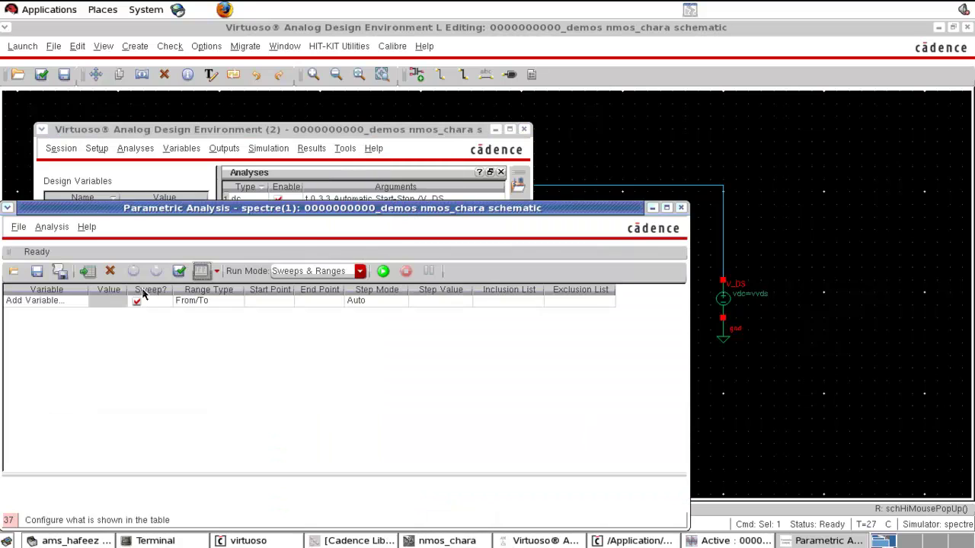
{"action": "left_click", "coordinate": [46, 301]}
{"action": "left_click", "coordinate": [83, 303]}
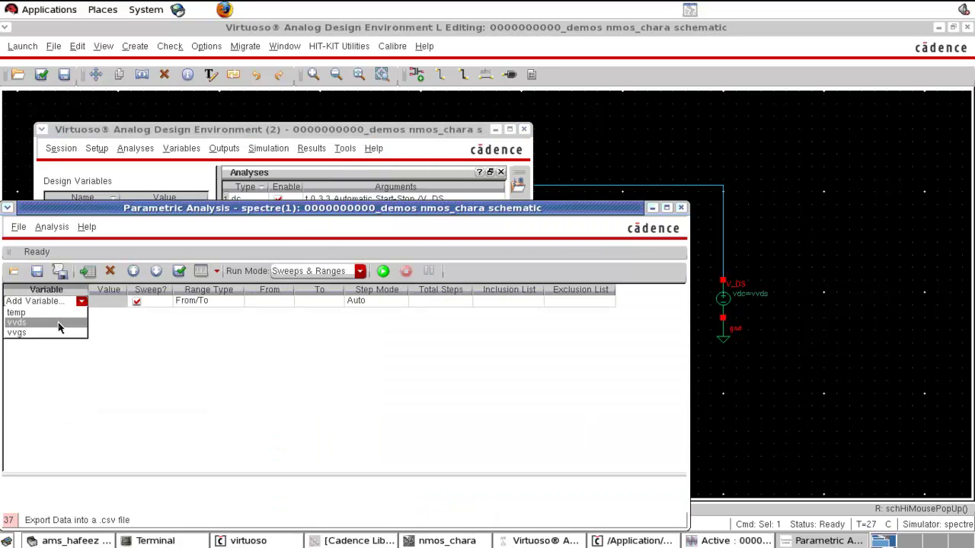
{"action": "left_click", "coordinate": [55, 333]}
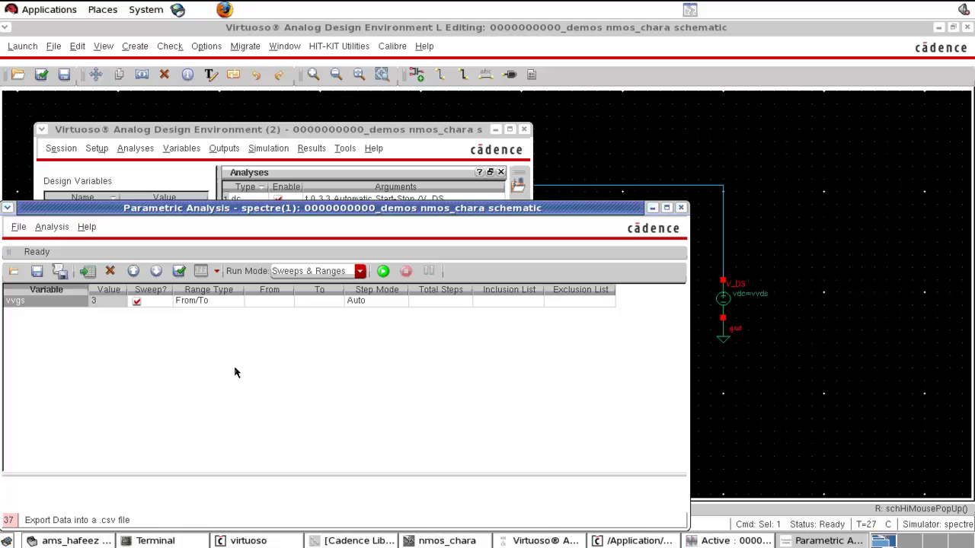
{"action": "left_click", "coordinate": [267, 303]}
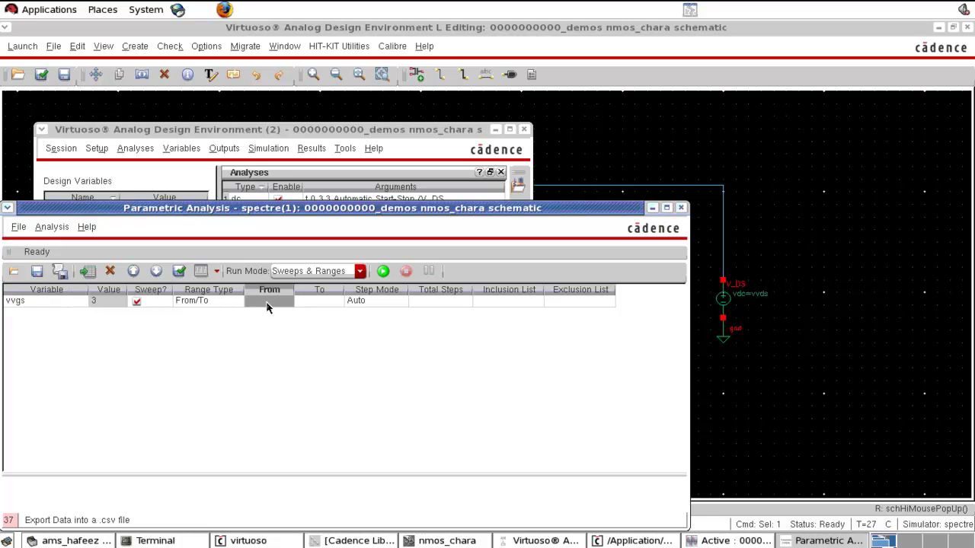
{"action": "left_click", "coordinate": [267, 305]}
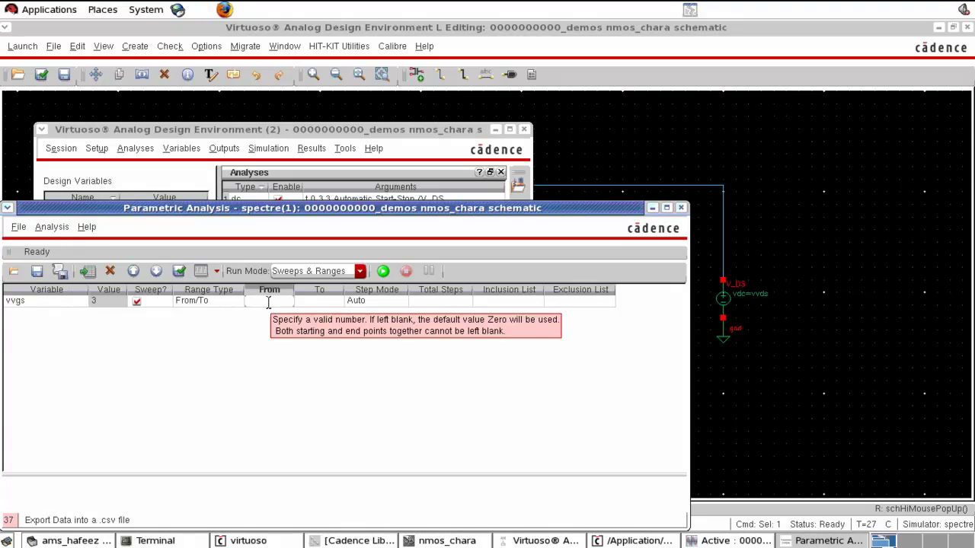
{"action": "left_click", "coordinate": [329, 305]}
{"action": "left_click", "coordinate": [327, 305]}
{"action": "type", "text": "3"}
{"action": "key", "text": "Return"}
{"action": "left_click", "coordinate": [433, 304]}
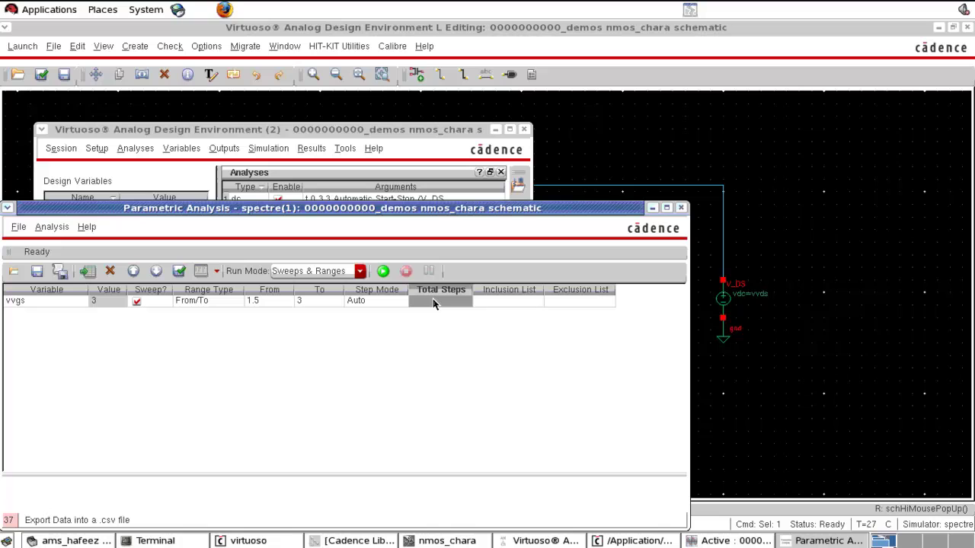
{"action": "left_click", "coordinate": [434, 303]}
{"action": "type", "text": "3"}
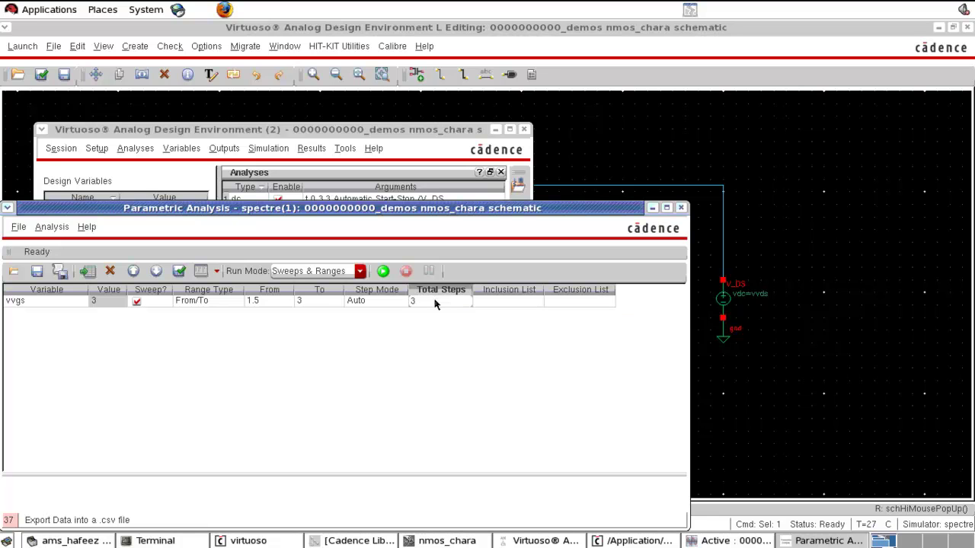
Set the step mode of the vvgs sweep to Linear Steps with a step size of 0.5.
{"action": "left_click", "coordinate": [399, 304]}
{"action": "left_click", "coordinate": [402, 304]}
{"action": "left_click", "coordinate": [402, 304]}
{"action": "left_click", "coordinate": [402, 322]}
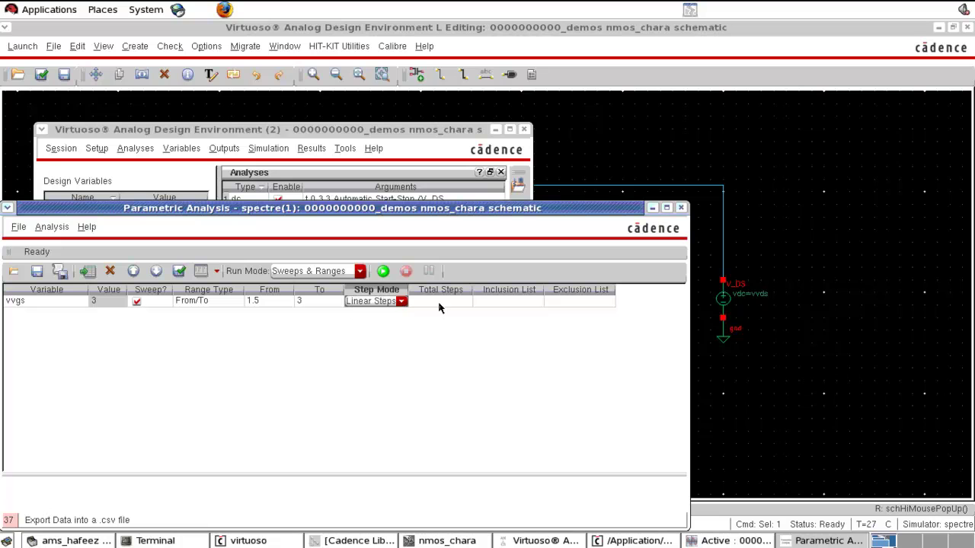
{"action": "left_click", "coordinate": [439, 307]}
{"action": "left_click", "coordinate": [438, 306]}
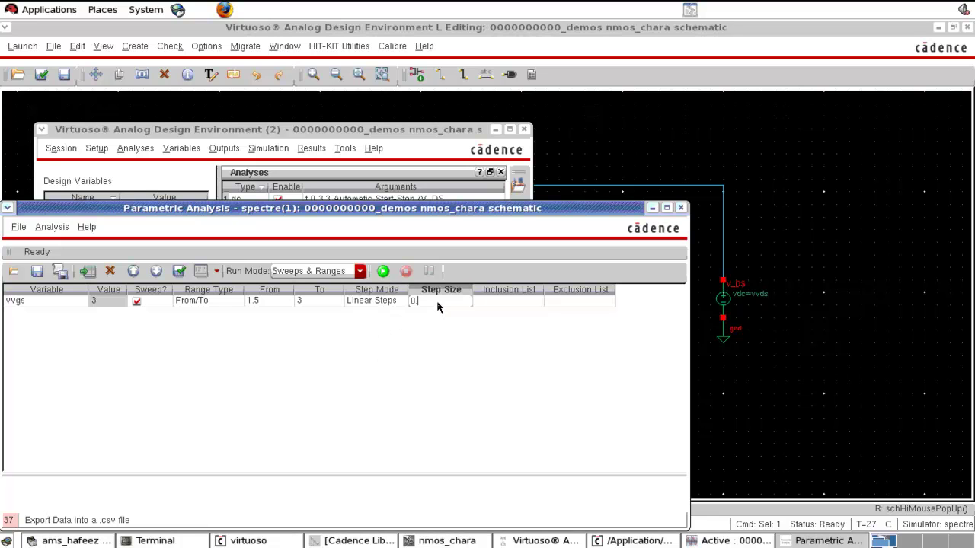
{"action": "left_click", "coordinate": [438, 306]}
{"action": "type", "text": "0.5"}
{"action": "left_click", "coordinate": [443, 366]}
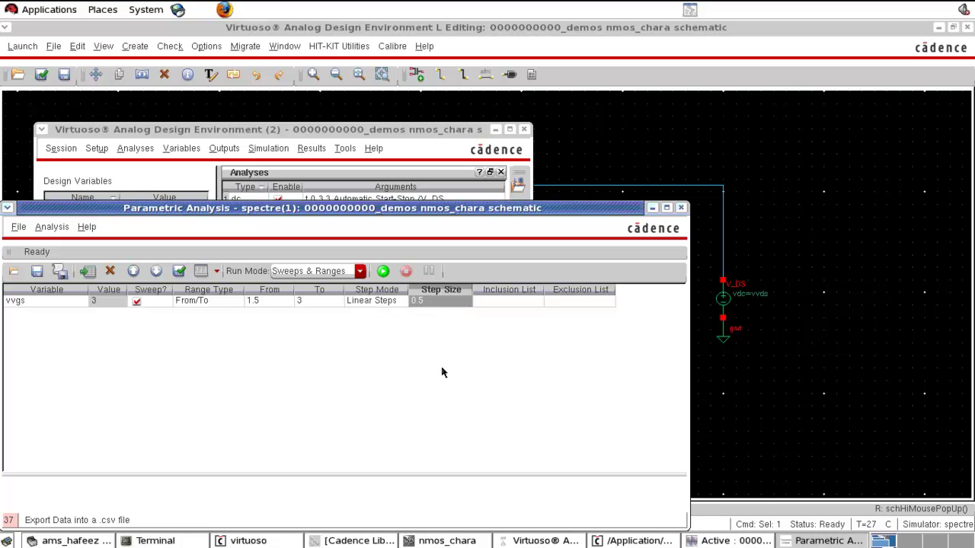
Run the parametric sweep, examine the drain current curves for each vvgs value, and close the graph and the parametric setup.
{"action": "left_click", "coordinate": [382, 272]}
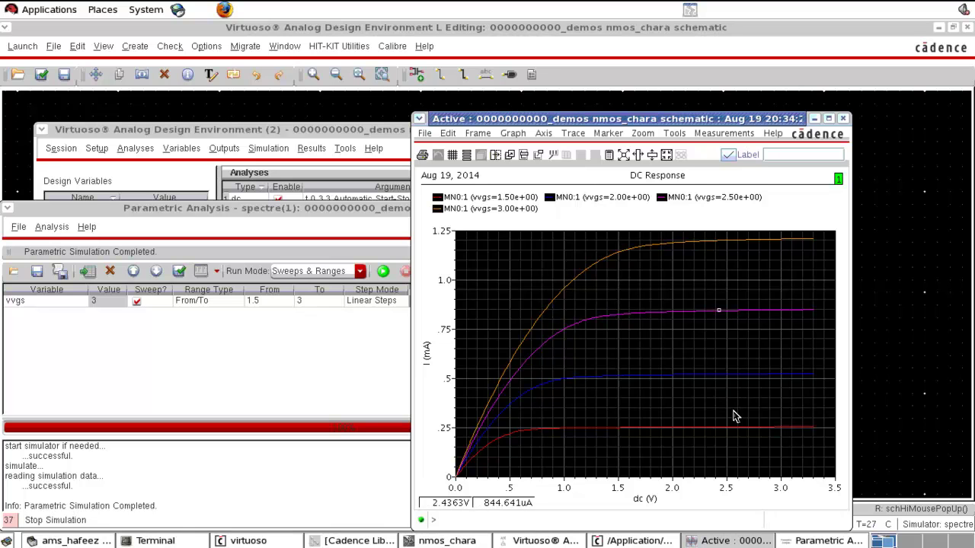
{"action": "left_click", "coordinate": [535, 435]}
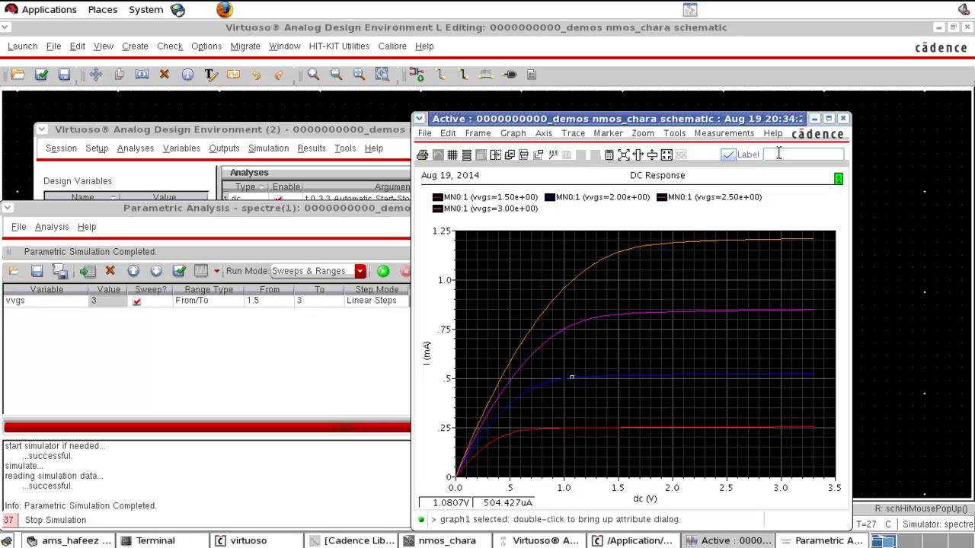
{"action": "left_click", "coordinate": [843, 119]}
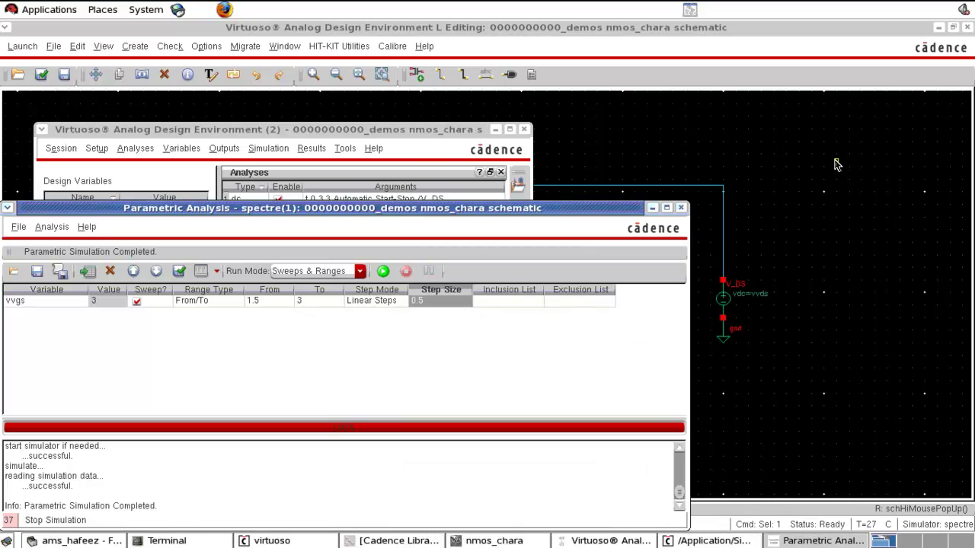
{"action": "left_click", "coordinate": [680, 208]}
Change the cell name of transistor MN0 in the schematic to pmos4.
{"action": "left_click", "coordinate": [769, 147]}
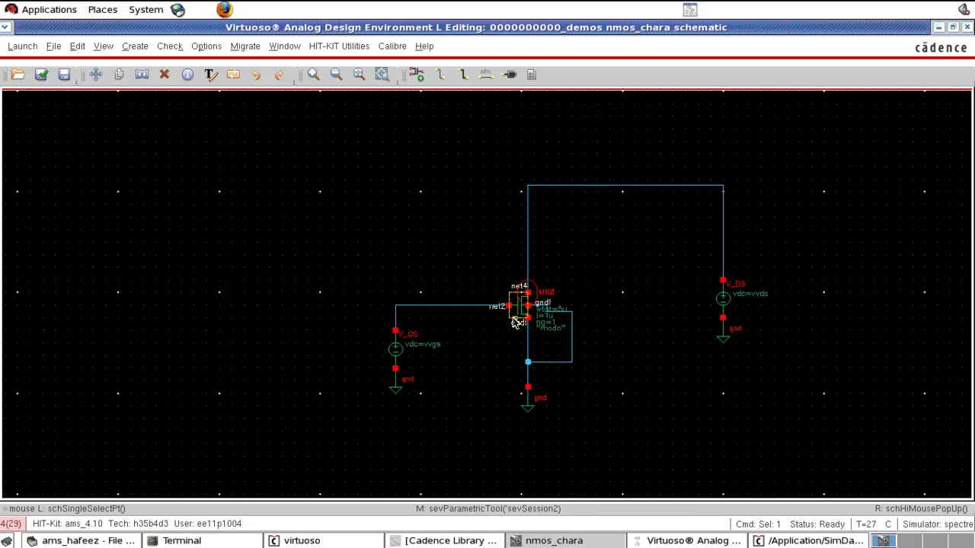
{"action": "key", "text": "q"}
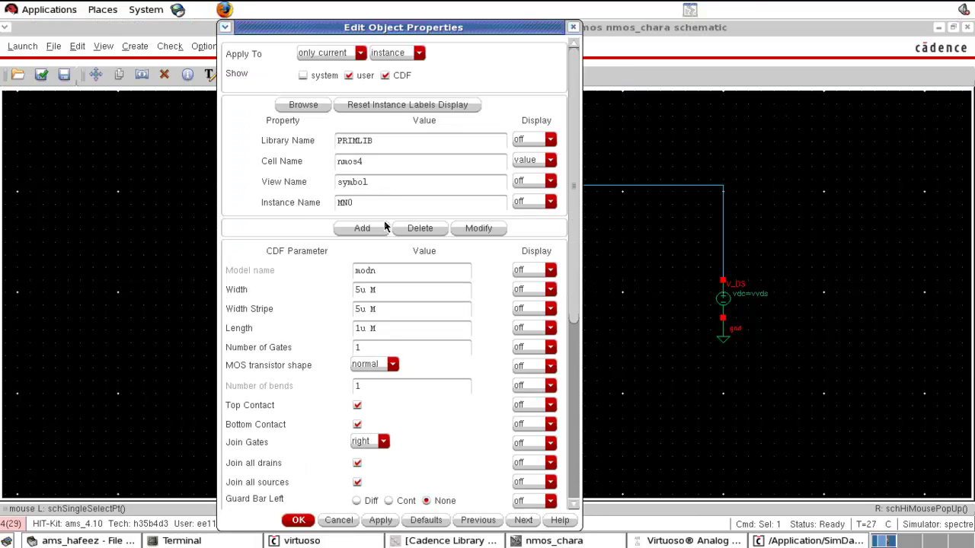
{"action": "type", "text": "p"}
{"action": "left_click", "coordinate": [427, 186]}
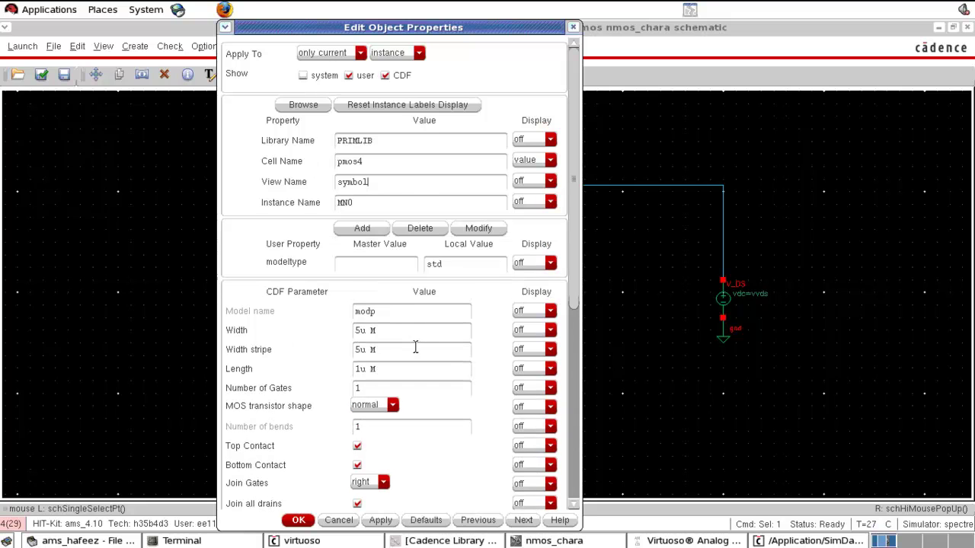
{"action": "left_click", "coordinate": [297, 521]}
{"action": "left_click", "coordinate": [338, 347]}
Delete the wire between the transistor's lower terminal and ground, and the wiring from its bulk terminal.
{"action": "left_click", "coordinate": [532, 344]}
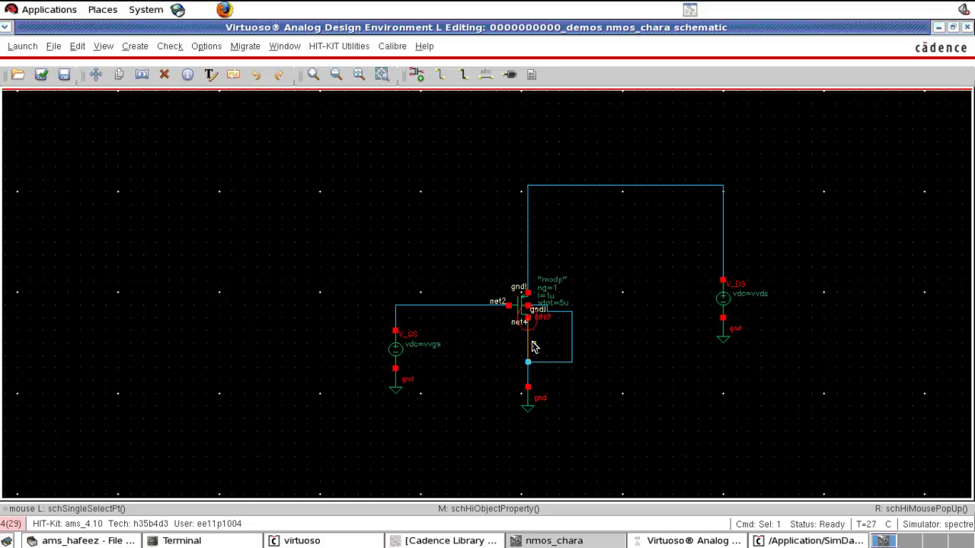
{"action": "key", "text": "Delete"}
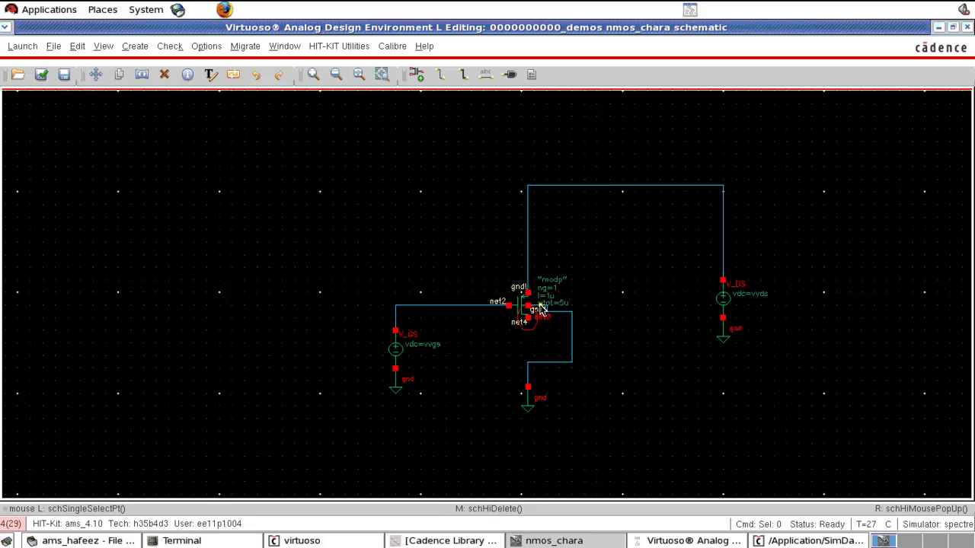
{"action": "left_click", "coordinate": [538, 307]}
{"action": "left_click_drag", "start_coordinate": [591, 274], "coordinate": [541, 404]}
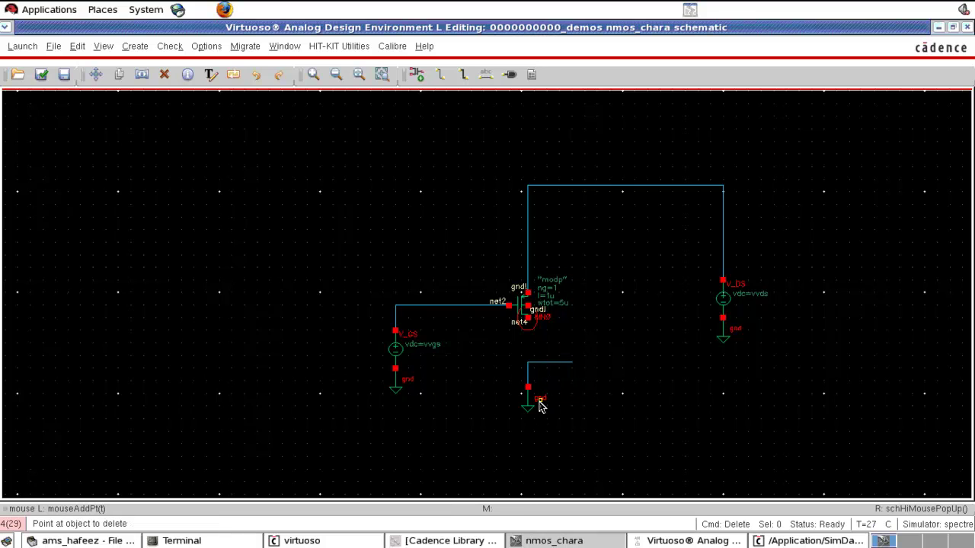
Wire the transistor's bulk to the net at its upper terminal and its lower terminal to ground.
{"action": "key", "text": "w"}
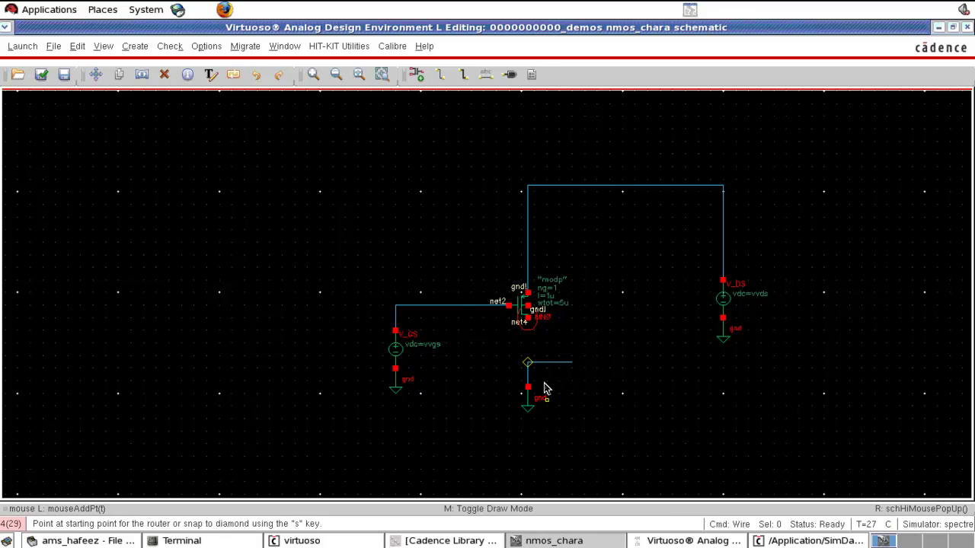
{"action": "left_click", "coordinate": [529, 308]}
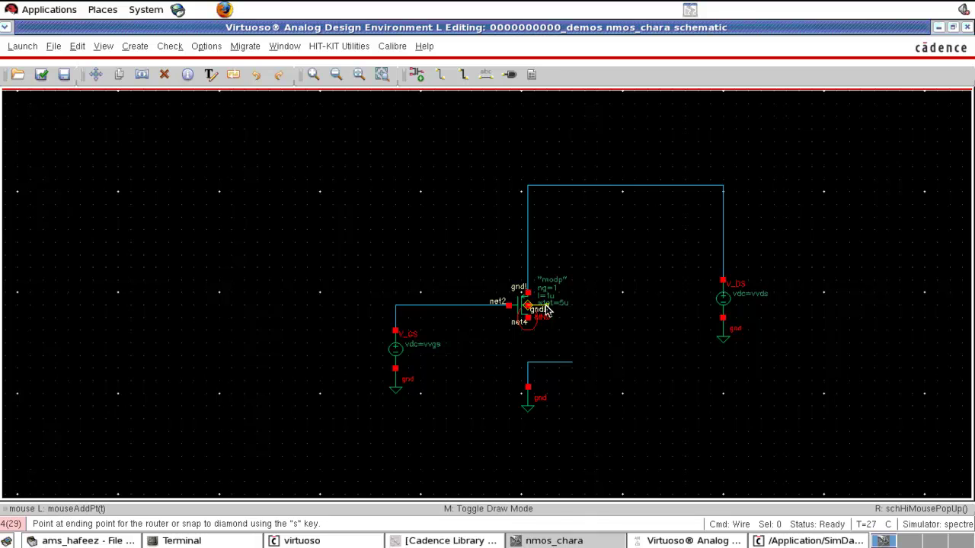
{"action": "left_click", "coordinate": [529, 270]}
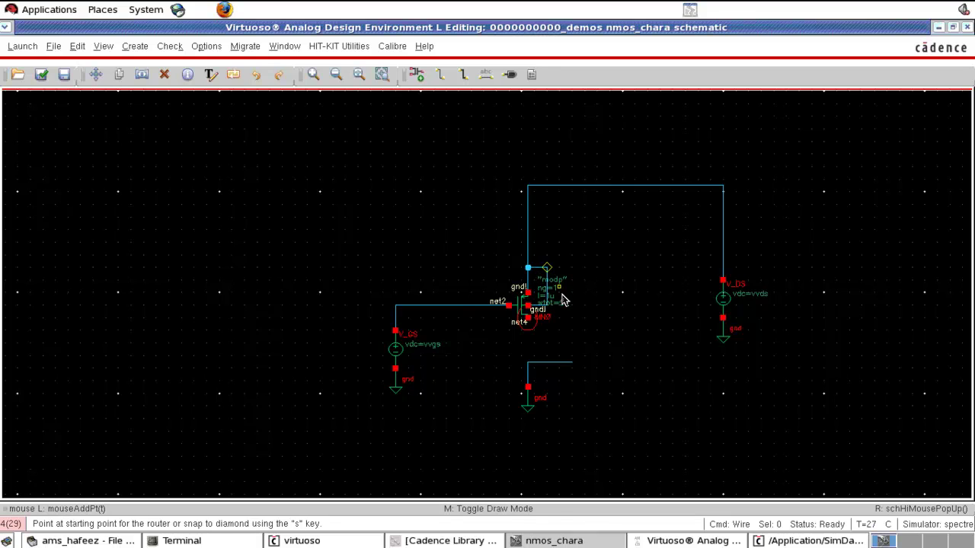
{"action": "left_click", "coordinate": [530, 321]}
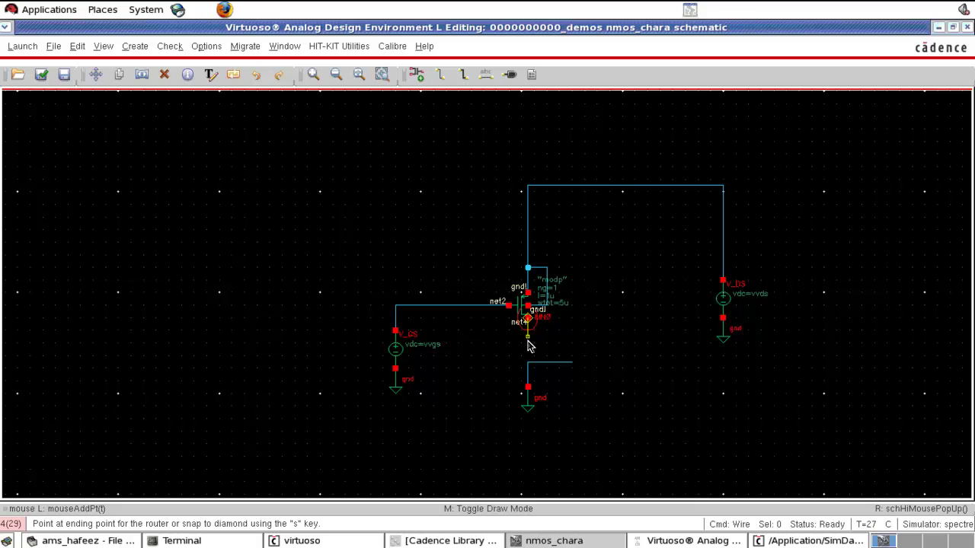
{"action": "left_click", "coordinate": [527, 363]}
{"action": "key", "text": "Escape"}
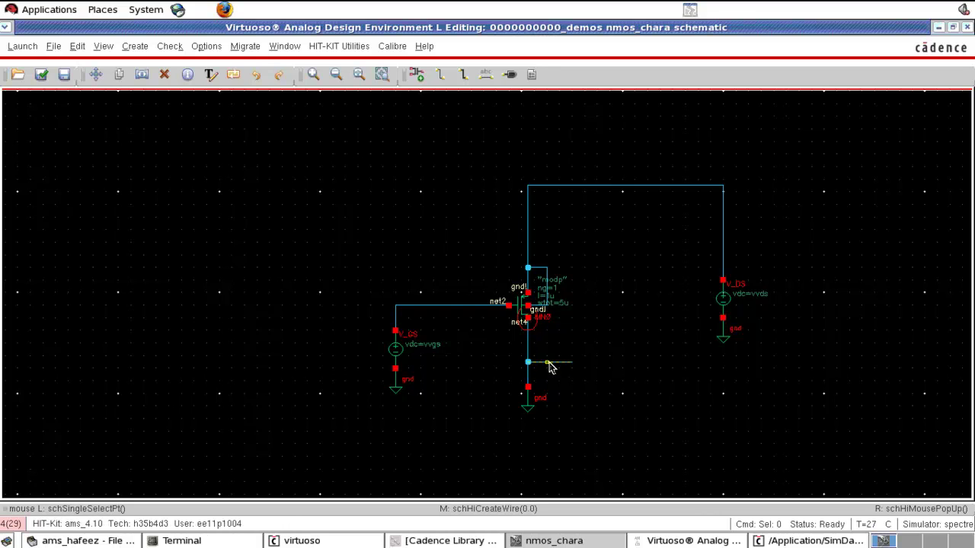
Delete the leftover wire stub above the transistor's ground, the gate wire and the ground symbol of V_GS.
{"action": "key", "text": "Delete"}
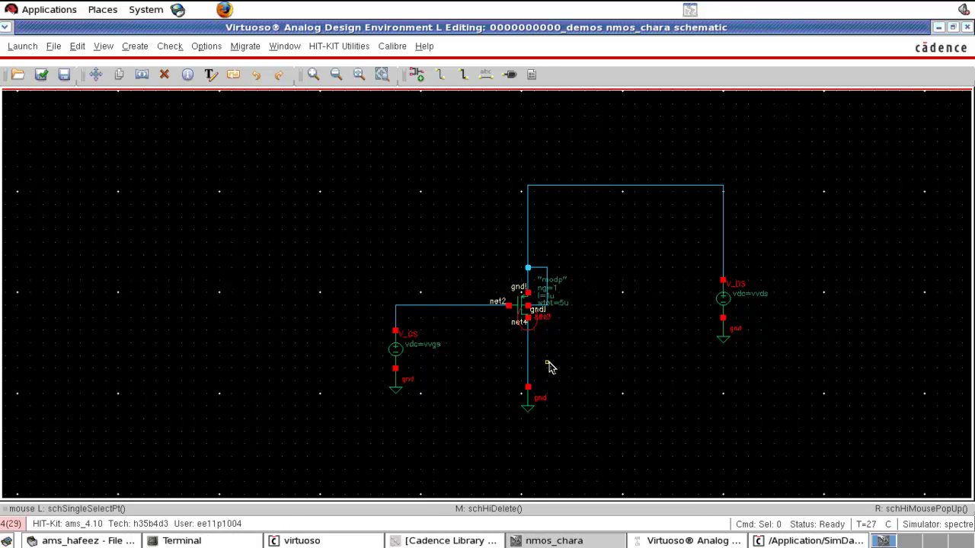
{"action": "left_click", "coordinate": [452, 306]}
{"action": "left_click", "coordinate": [397, 384]}
{"action": "left_click", "coordinate": [396, 321]}
Move V_GS up beside the transistor, wiring its lower terminal to the gate and its upper terminal to the V_DS net.
{"action": "left_click_drag", "start_coordinate": [421, 350], "coordinate": [478, 256]}
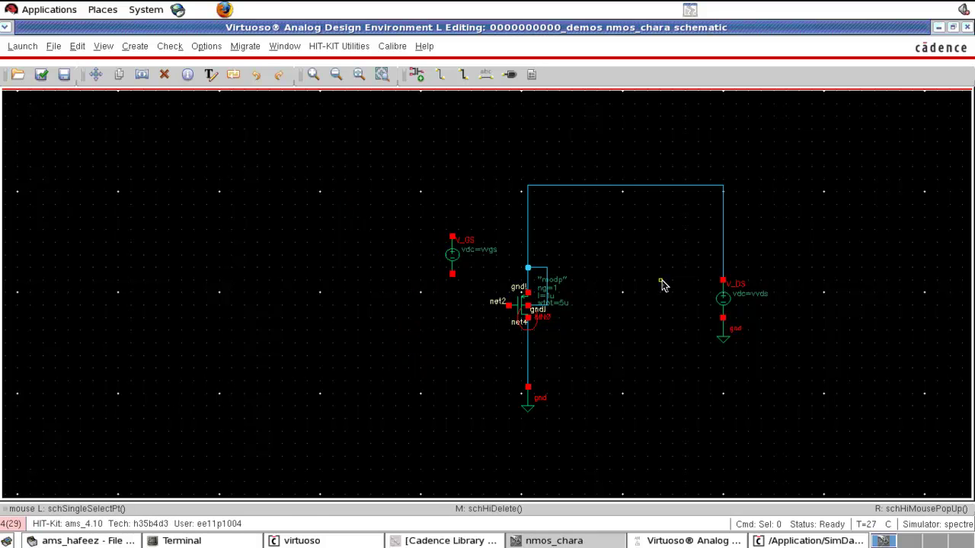
{"action": "key", "text": "w"}
{"action": "left_click", "coordinate": [452, 275]}
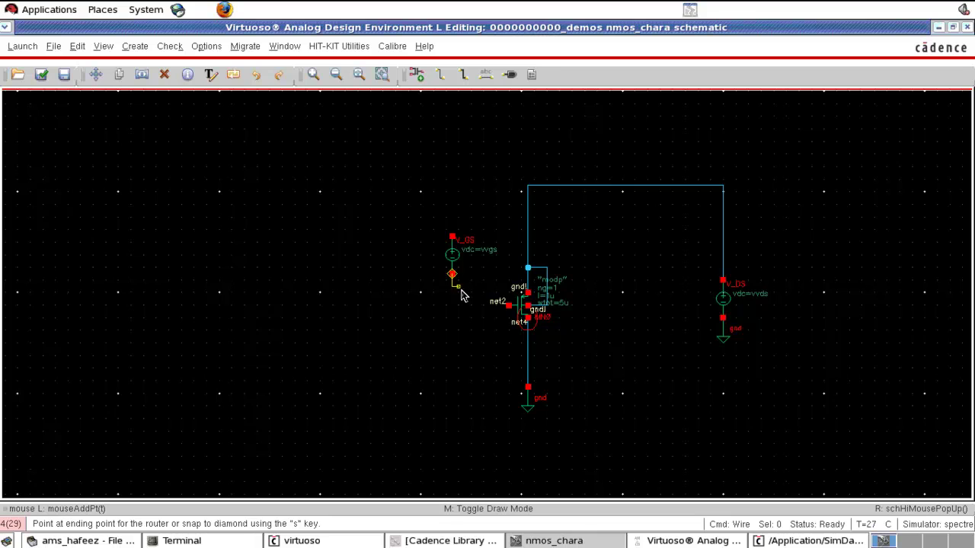
{"action": "left_click", "coordinate": [509, 308]}
{"action": "left_click", "coordinate": [452, 237]}
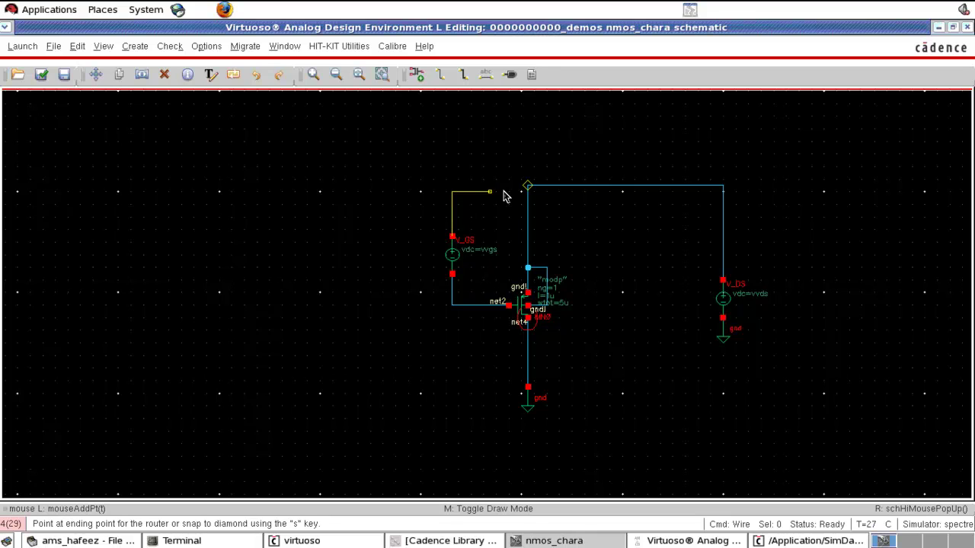
{"action": "left_click", "coordinate": [528, 187]}
{"action": "key", "text": "Escape"}
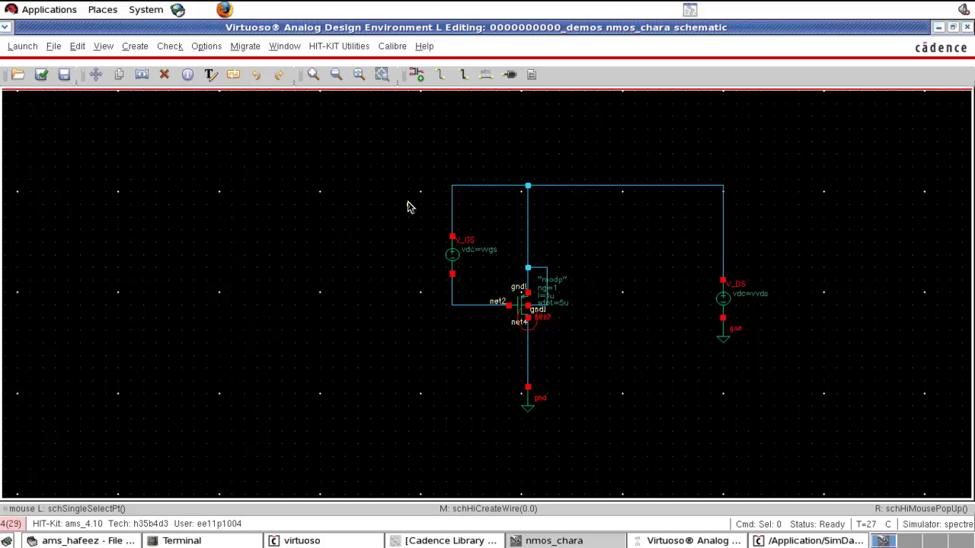
Check and save the rewired schematic, run the dc simulation to view the drain current, and close the graph.
{"action": "key", "text": "shift+x"}
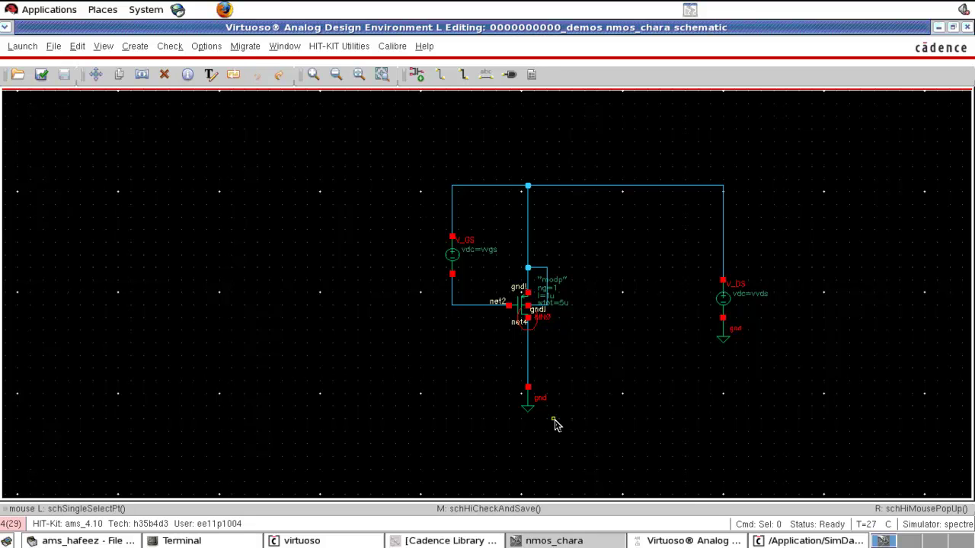
{"action": "left_click", "coordinate": [664, 540]}
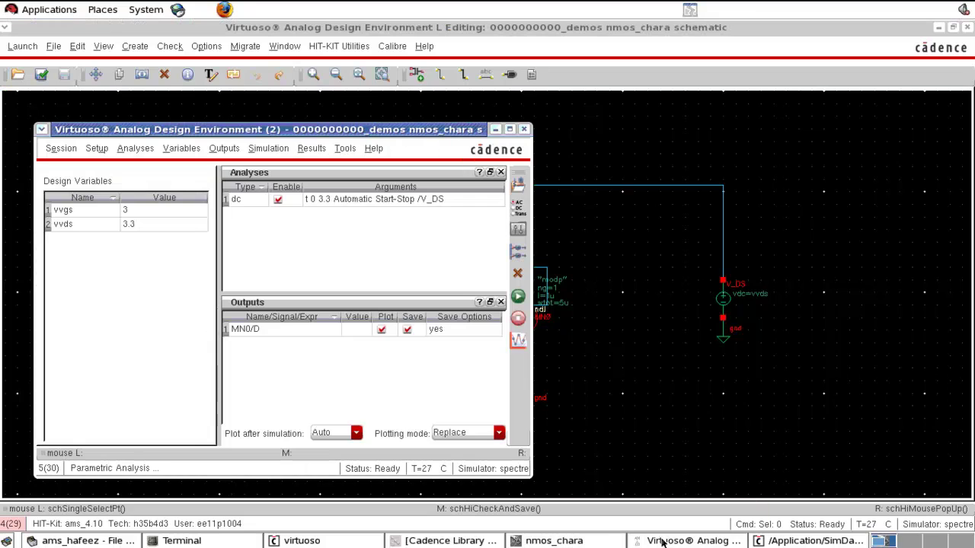
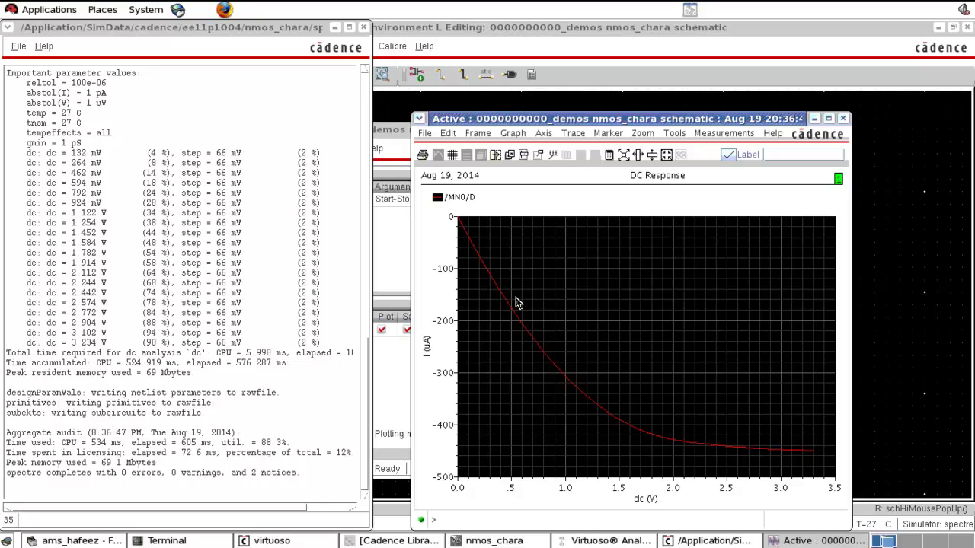
{"action": "left_click", "coordinate": [843, 119]}
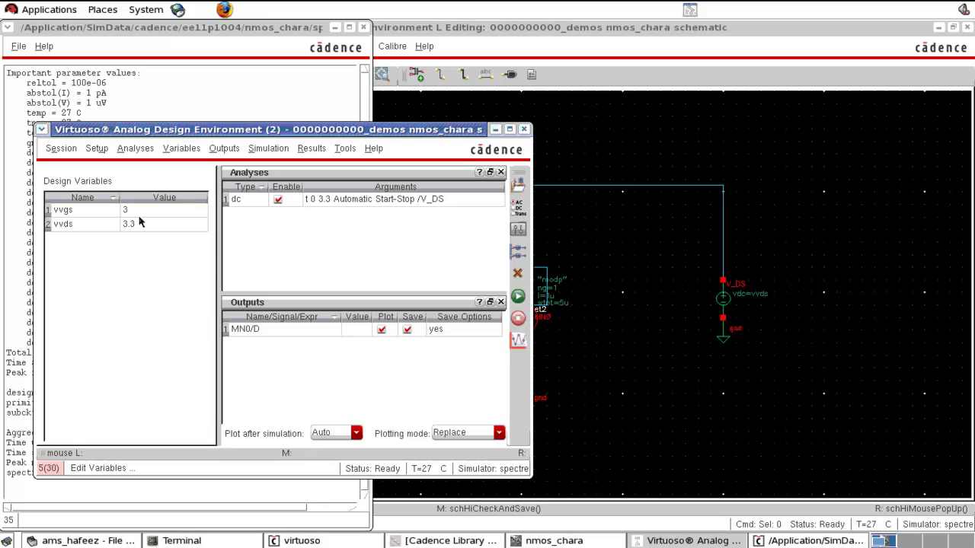
Set up a parametric analysis with vvgs as the sweep variable.
{"action": "left_click", "coordinate": [347, 150]}
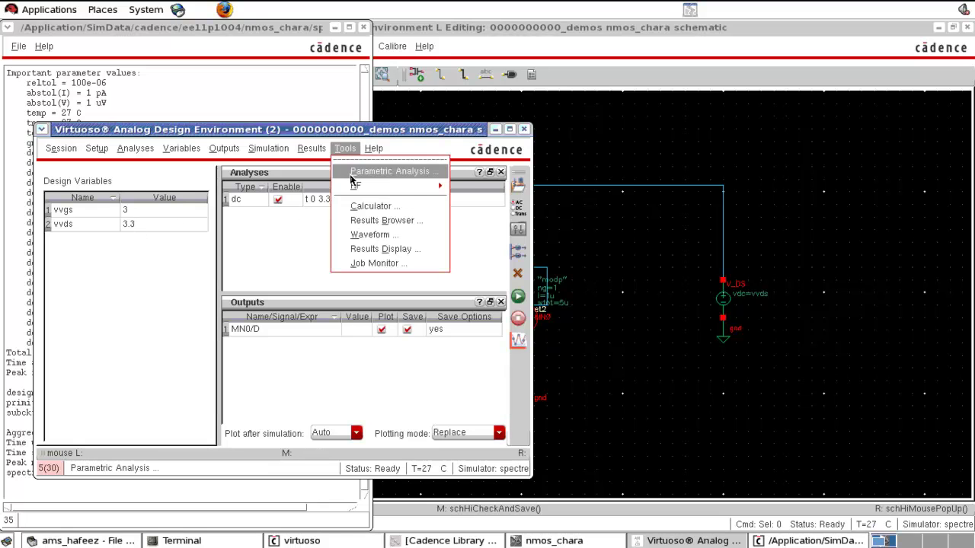
{"action": "left_click", "coordinate": [352, 178]}
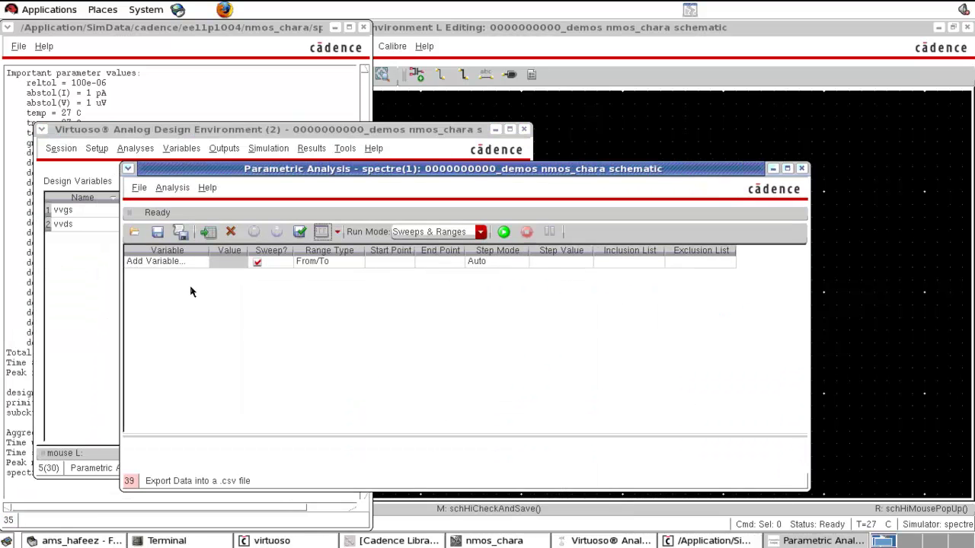
{"action": "left_click", "coordinate": [196, 262]}
{"action": "left_click", "coordinate": [203, 263]}
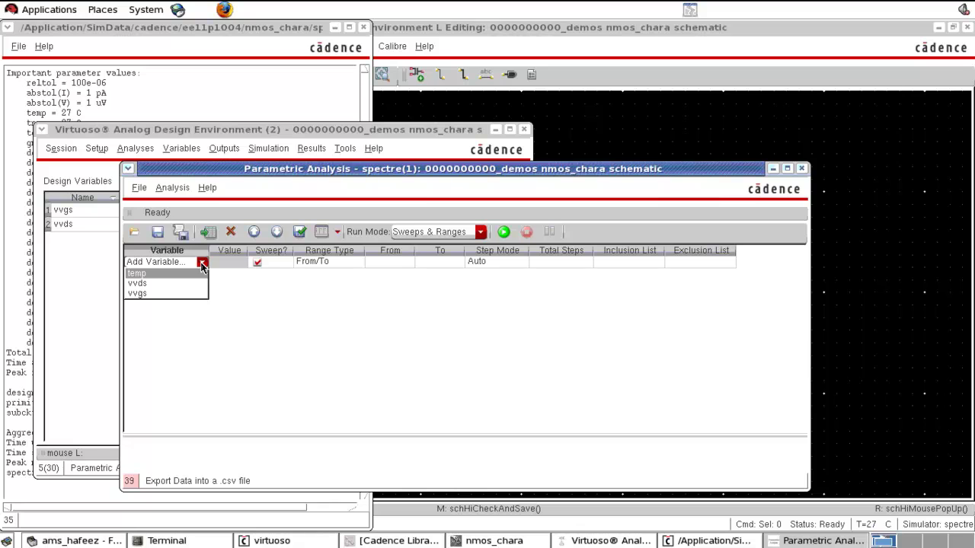
{"action": "left_click", "coordinate": [176, 296]}
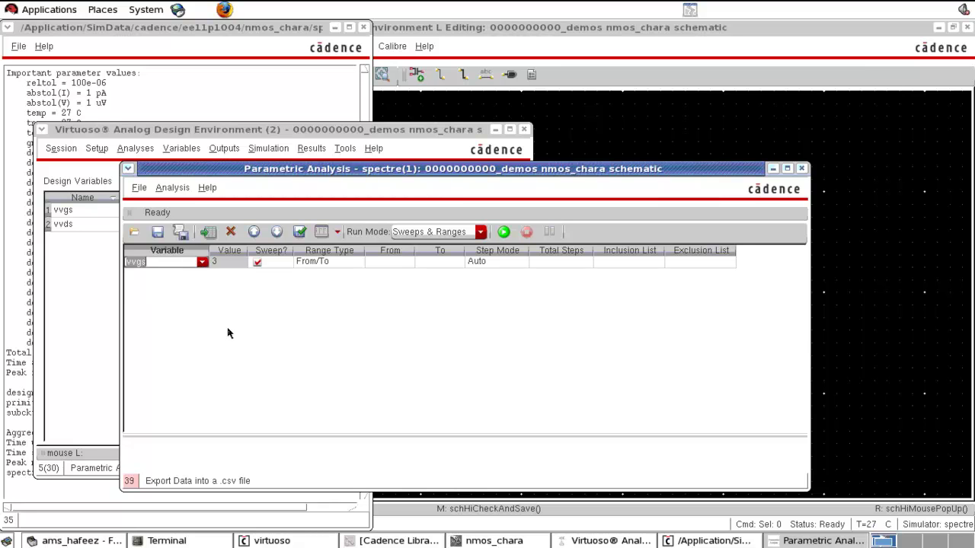
Run the vvgs sweep from 1.5 to 3.3 in 4 total steps and close the resulting graph.
{"action": "left_click", "coordinate": [381, 266]}
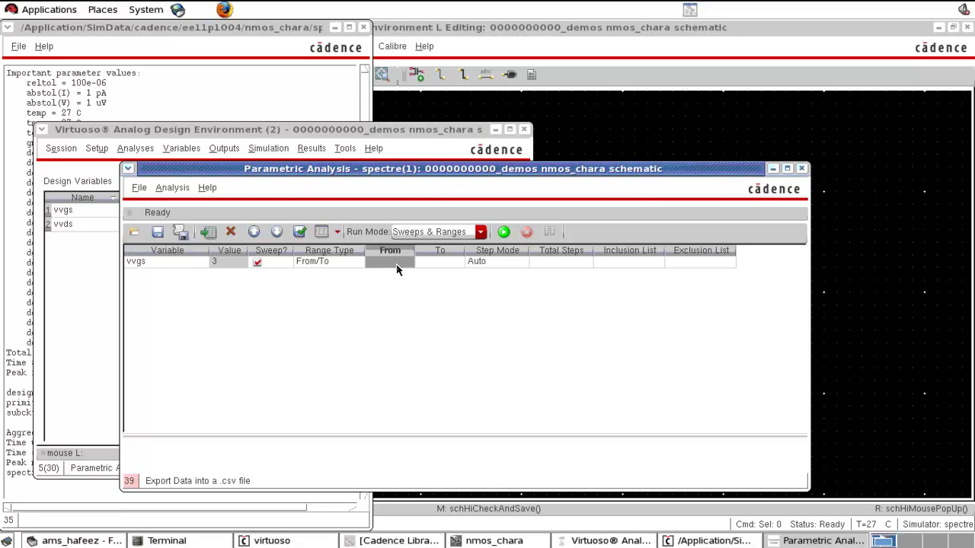
{"action": "type", "text": "1.5"}
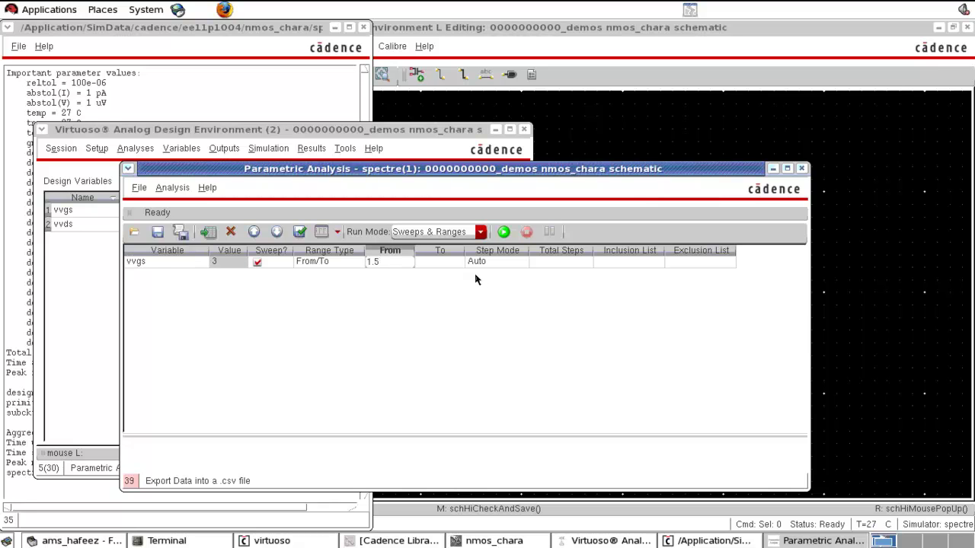
{"action": "left_click", "coordinate": [451, 266]}
{"action": "type", "text": "3.3"}
{"action": "left_click", "coordinate": [552, 268]}
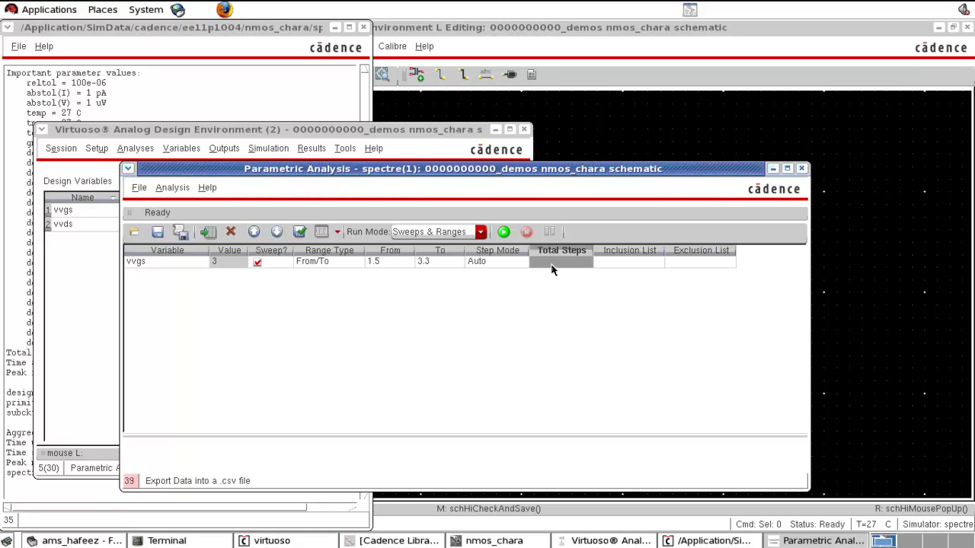
{"action": "type", "text": "4"}
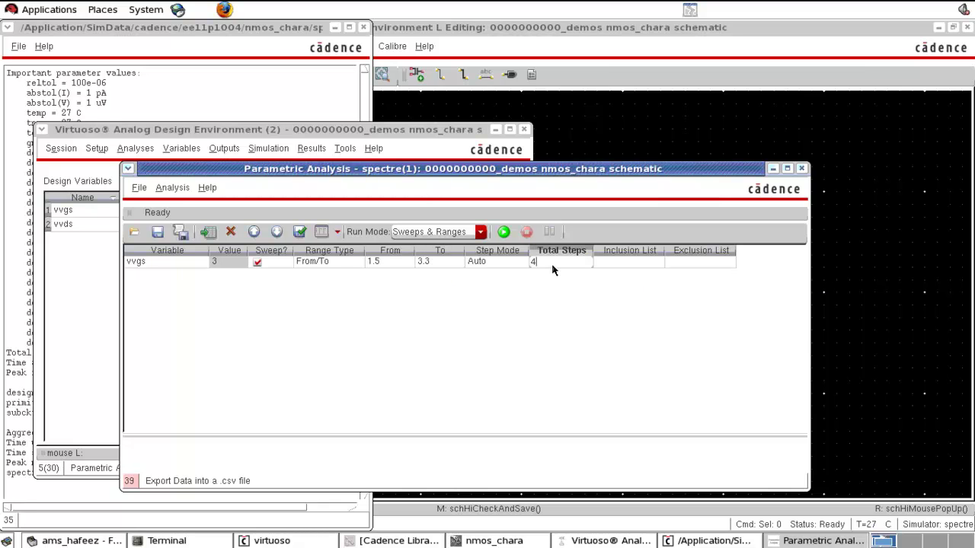
{"action": "left_click", "coordinate": [504, 232]}
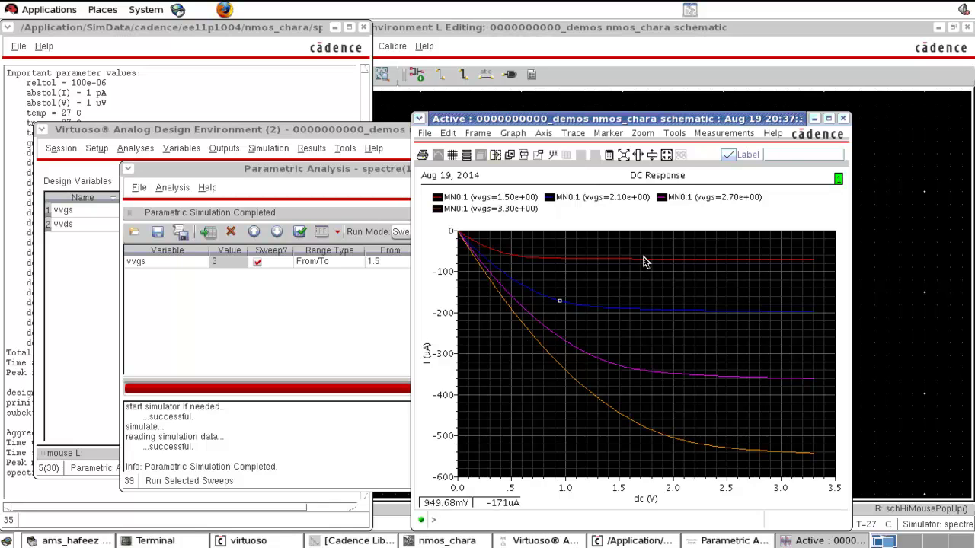
{"action": "left_click", "coordinate": [843, 120]}
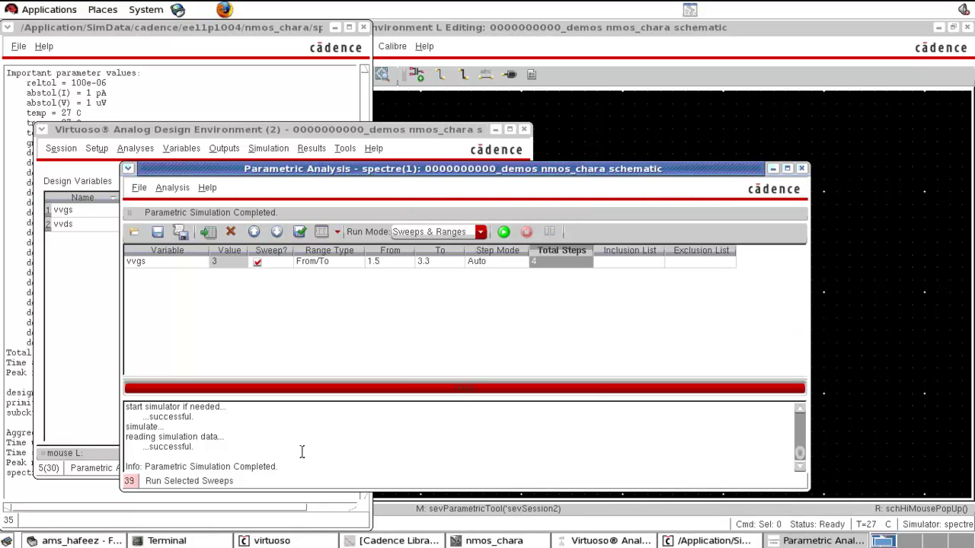
Change the dc analysis to sweep the DC voltage of the V_GS source instead of V_DS.
{"action": "left_click", "coordinate": [87, 333]}
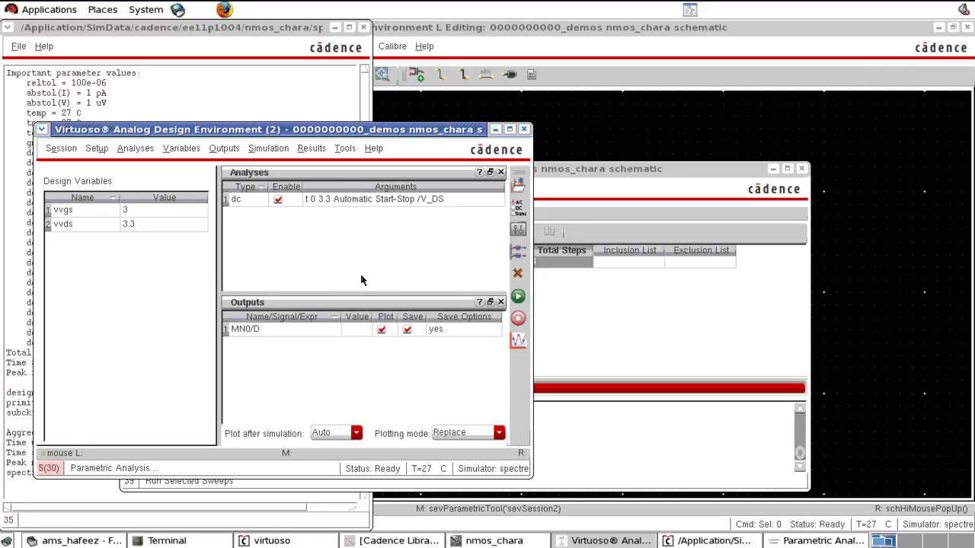
{"action": "left_click", "coordinate": [518, 208]}
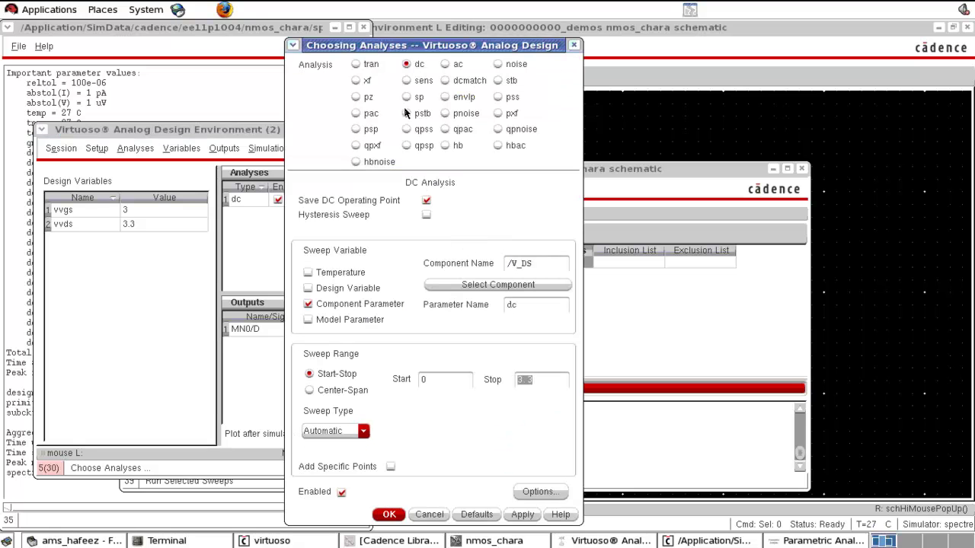
{"action": "left_click", "coordinate": [467, 285]}
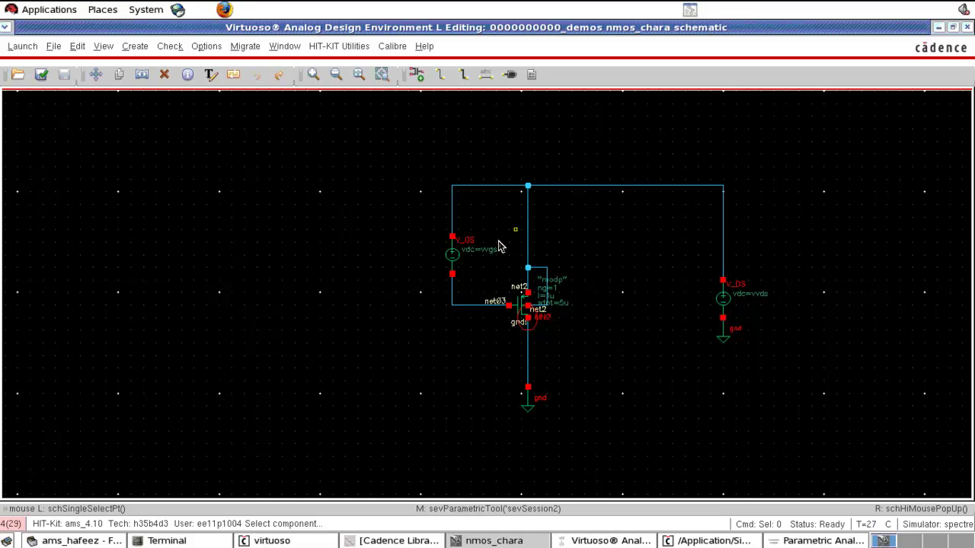
{"action": "left_click", "coordinate": [459, 259]}
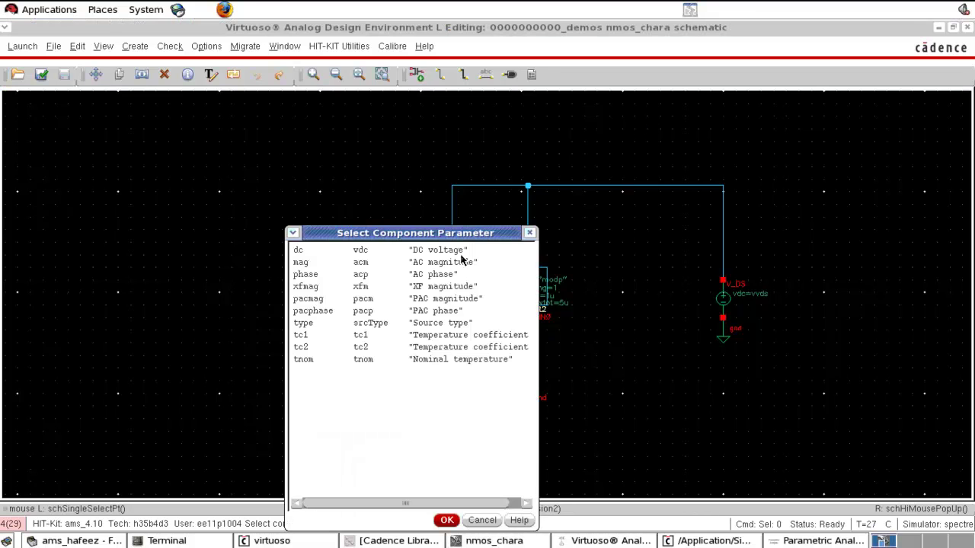
{"action": "left_click", "coordinate": [379, 251]}
{"action": "left_click", "coordinate": [446, 520]}
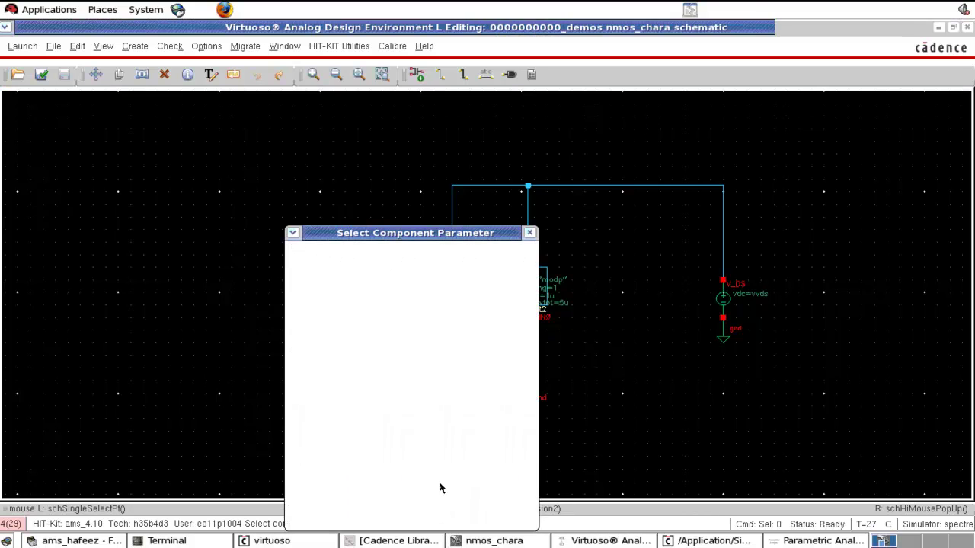
{"action": "left_click", "coordinate": [938, 28]}
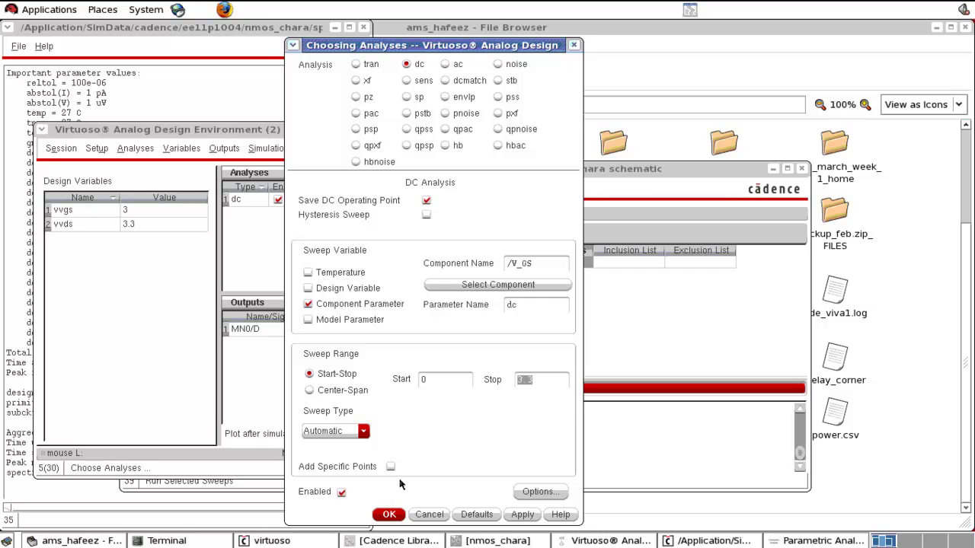
{"action": "left_click", "coordinate": [392, 516]}
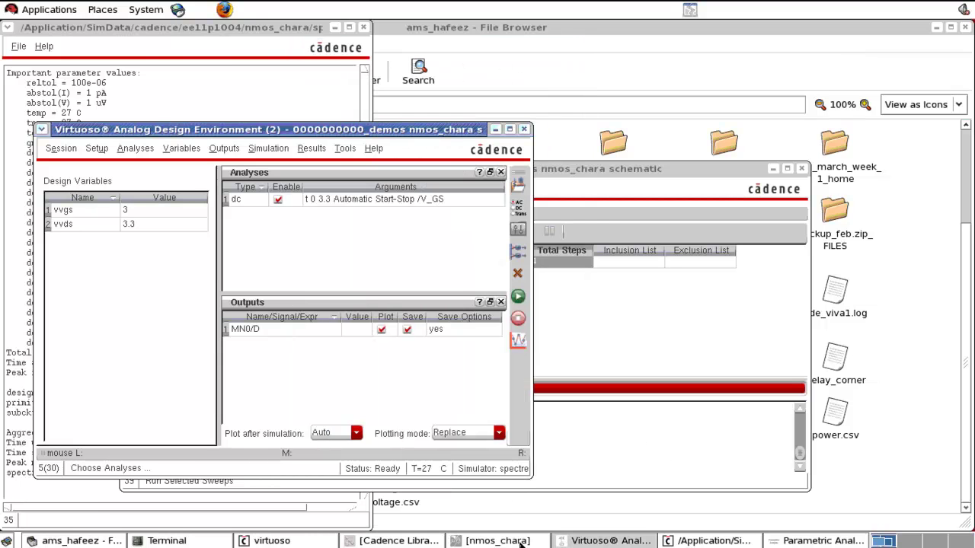
Run the dc simulation to view the drain current against V_GS, and close the graph.
{"action": "left_click", "coordinate": [522, 541]}
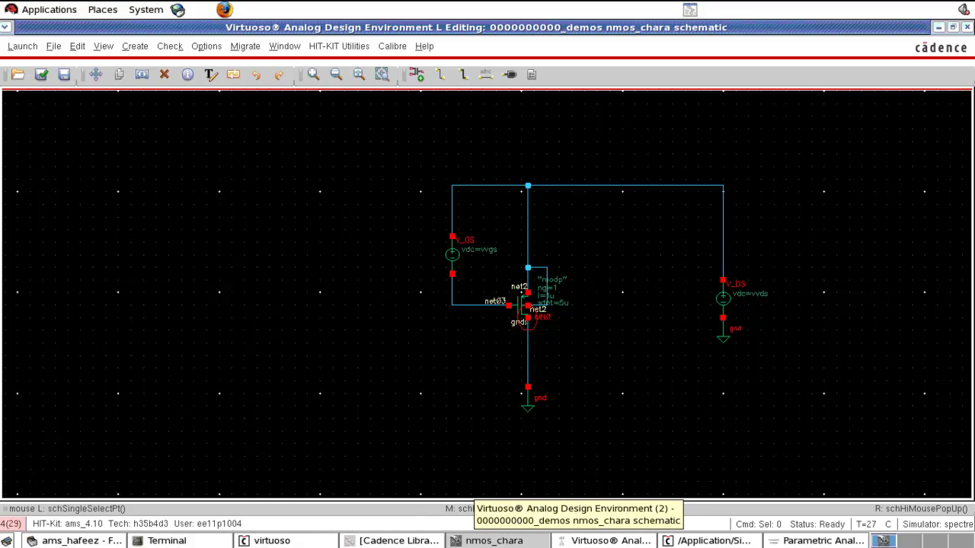
{"action": "left_click", "coordinate": [585, 542]}
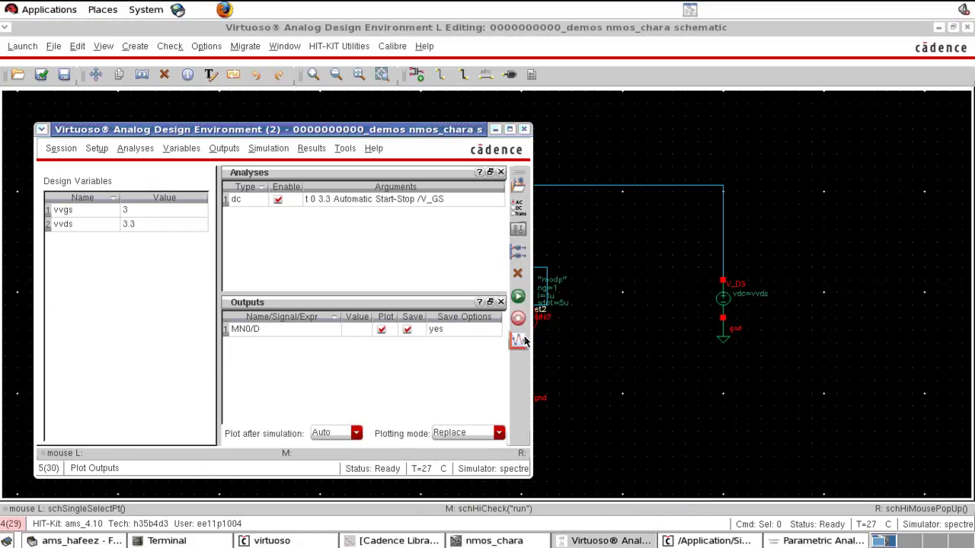
{"action": "left_click", "coordinate": [518, 296]}
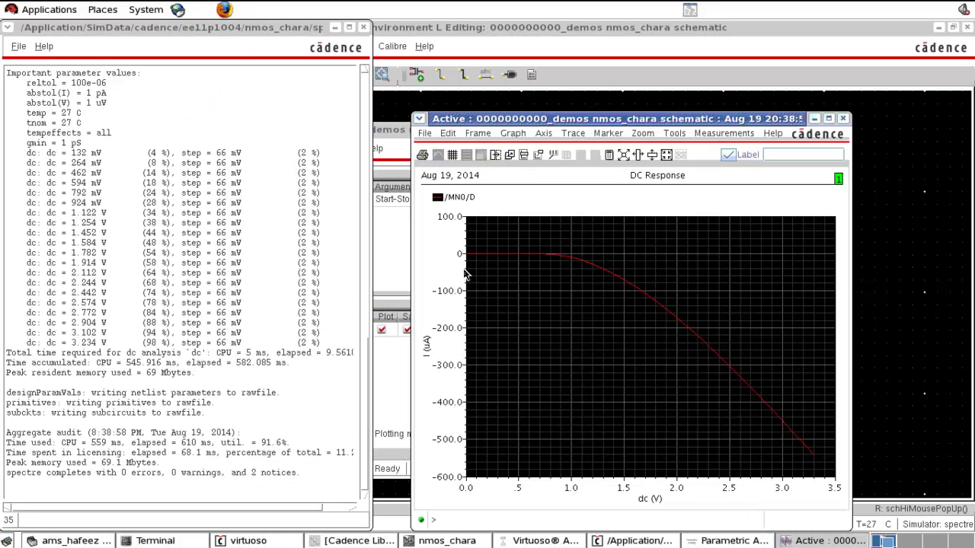
{"action": "left_click_drag", "start_coordinate": [637, 120], "coordinate": [458, 85]}
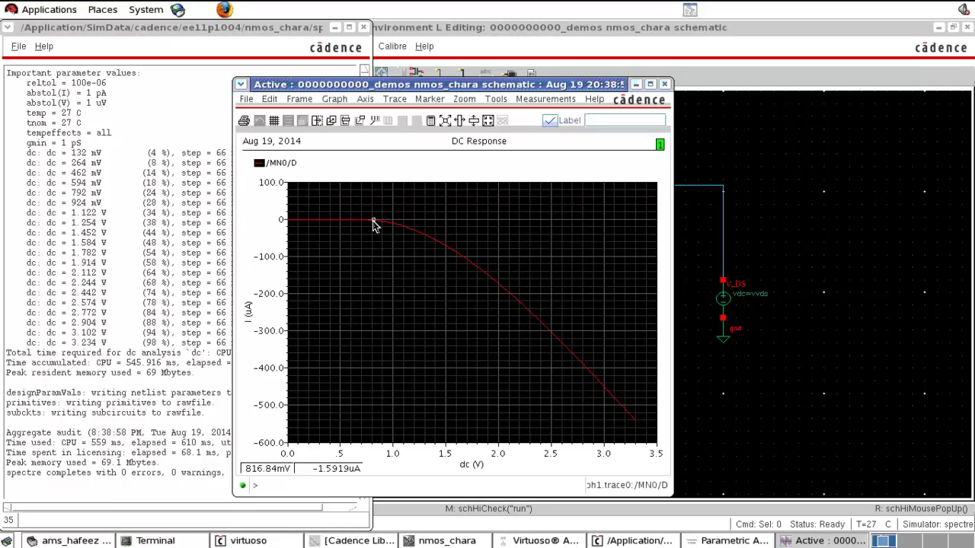
{"action": "left_click", "coordinate": [664, 84]}
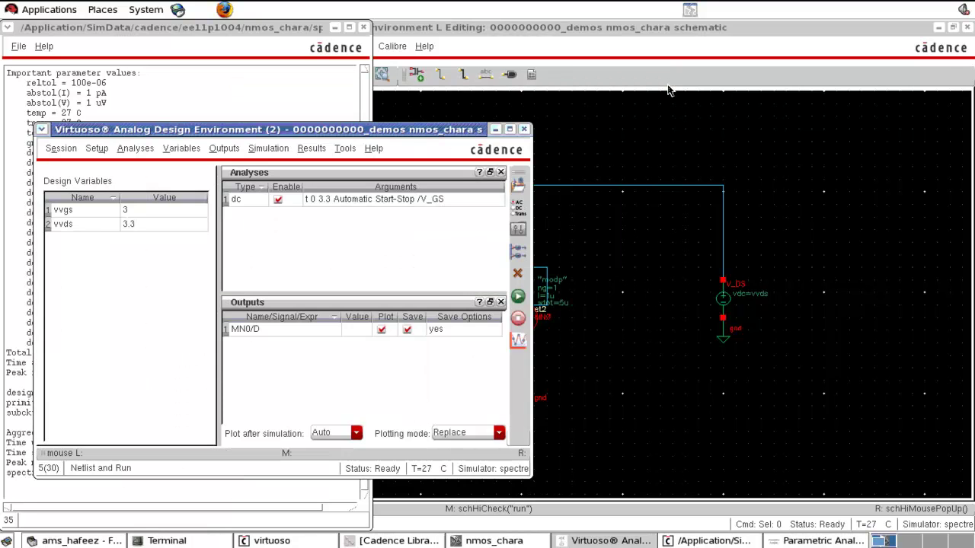
{"action": "left_click", "coordinate": [420, 244]}
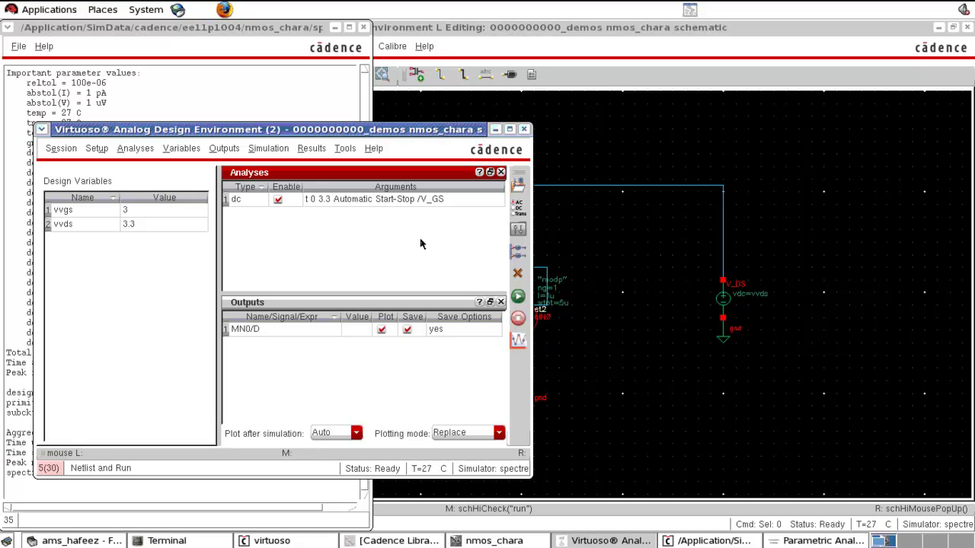
Switch the parametric sweep variable to vvds and run the sweep to plot the drain current curves.
{"action": "left_click", "coordinate": [792, 540]}
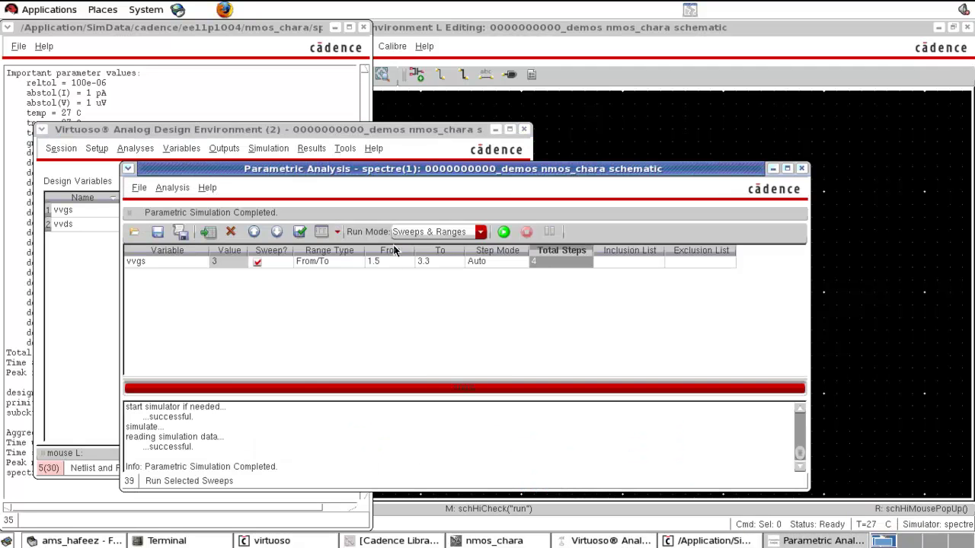
{"action": "left_click", "coordinate": [188, 262]}
{"action": "left_click", "coordinate": [202, 262]}
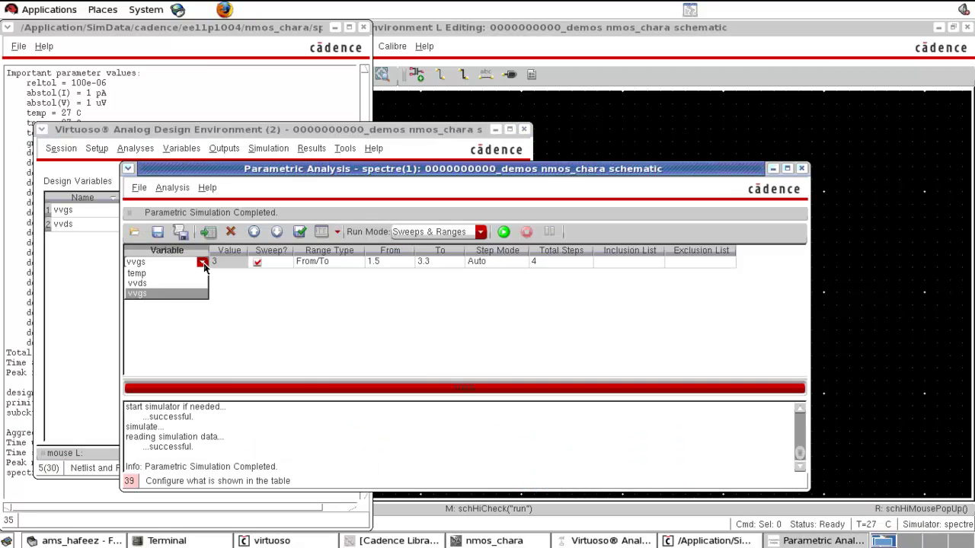
{"action": "left_click", "coordinate": [169, 289]}
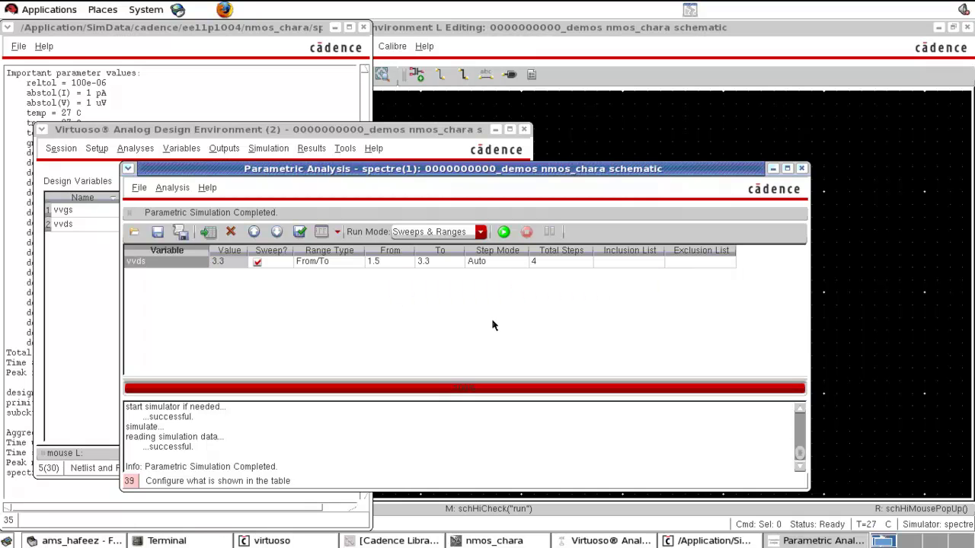
{"action": "left_click_drag", "start_coordinate": [479, 169], "coordinate": [486, 157]}
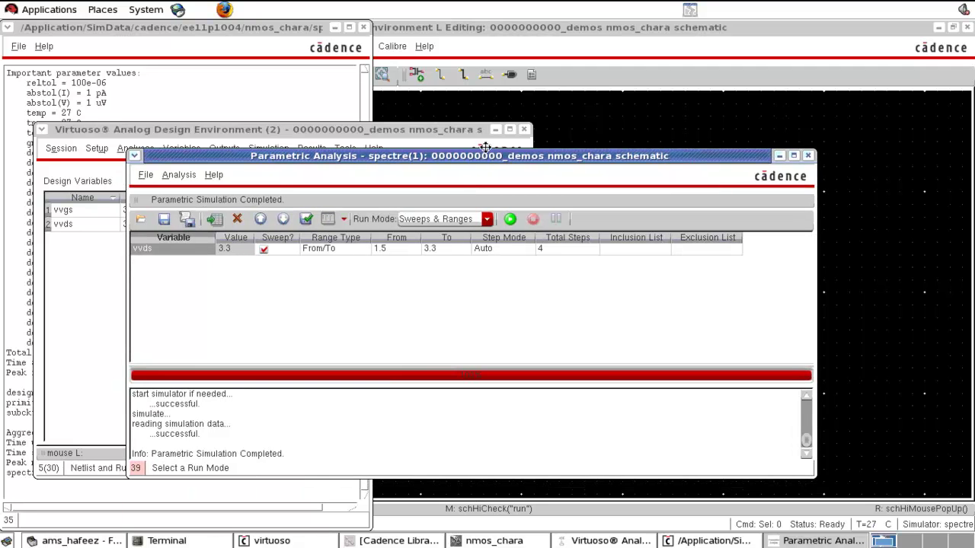
{"action": "left_click", "coordinate": [510, 219]}
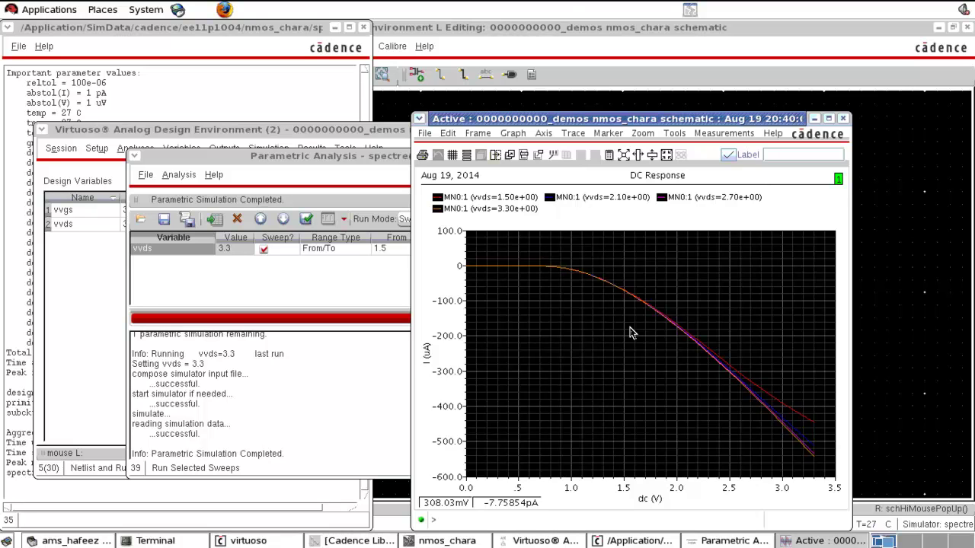
{"action": "left_click", "coordinate": [620, 288]}
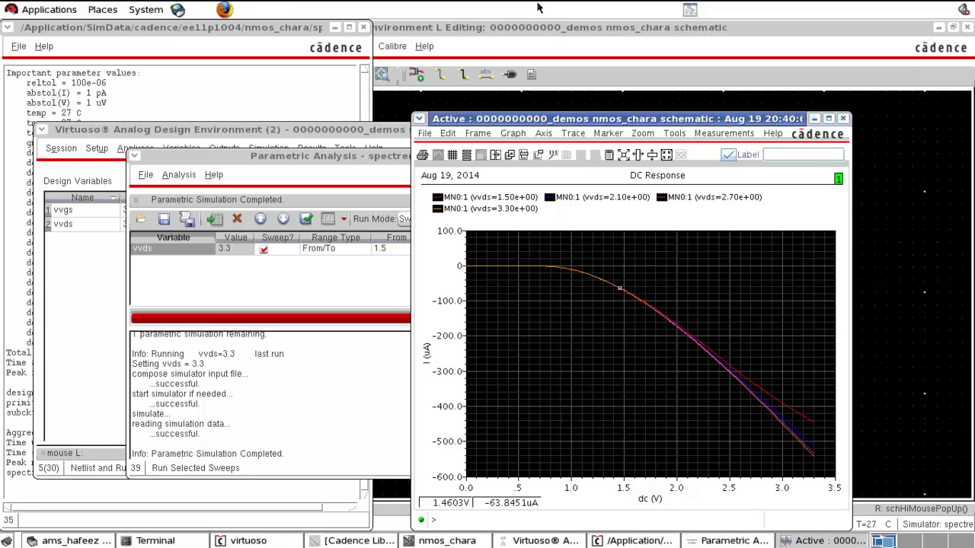
{"action": "mouse_move", "coordinate": [537, 7]}
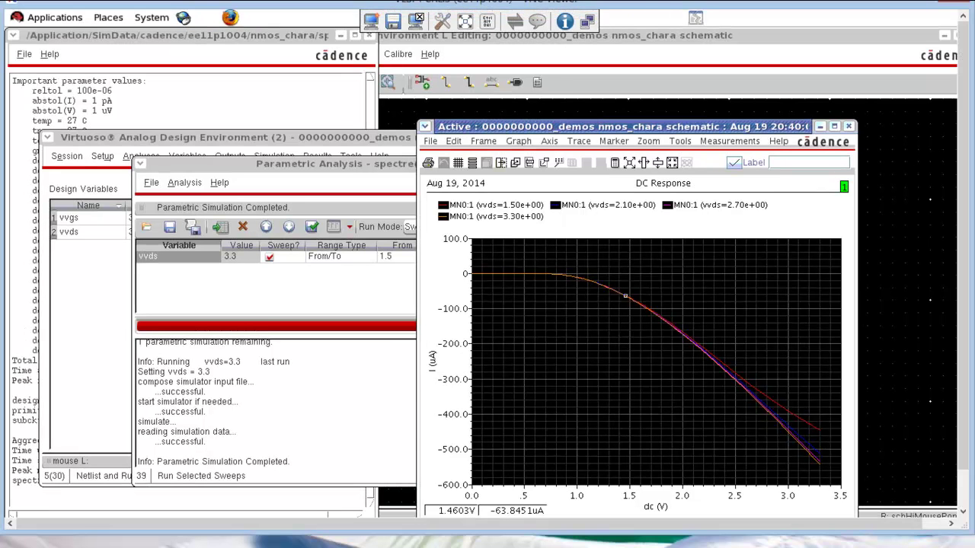